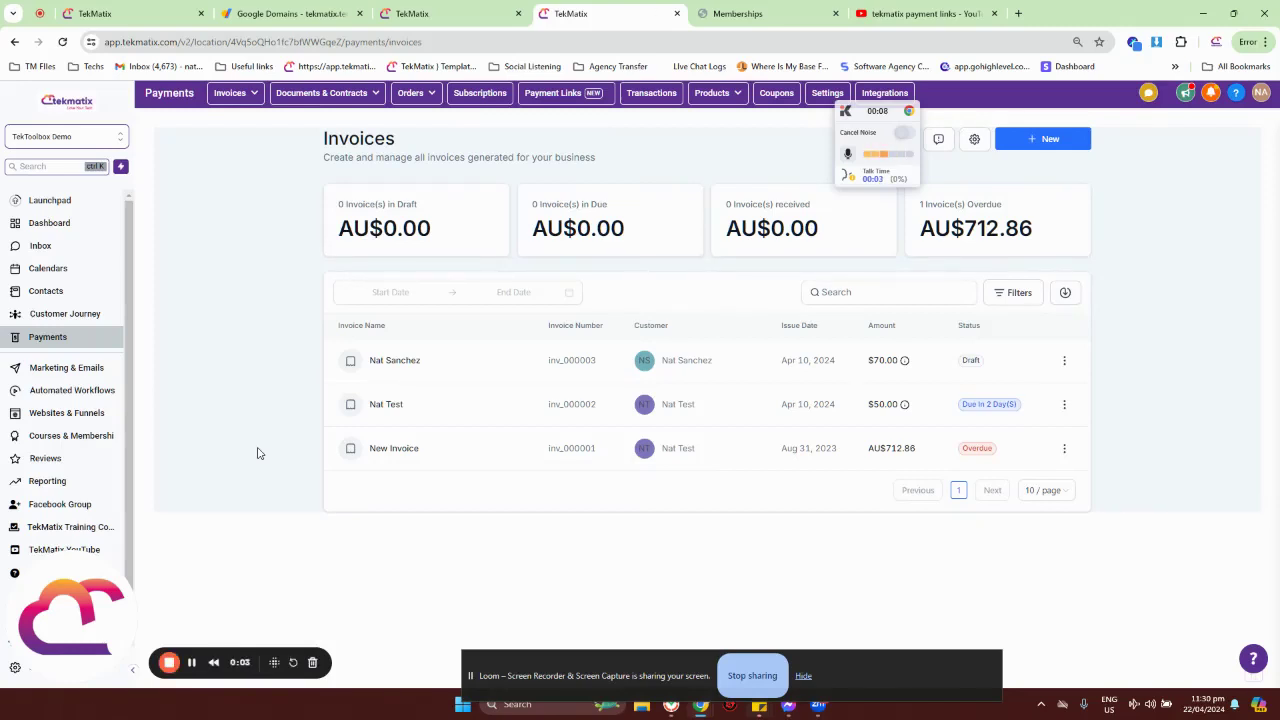
Step: Move the floating call widget out of the way
mouse_move(78, 624)
drag(78, 624, 211, 640)
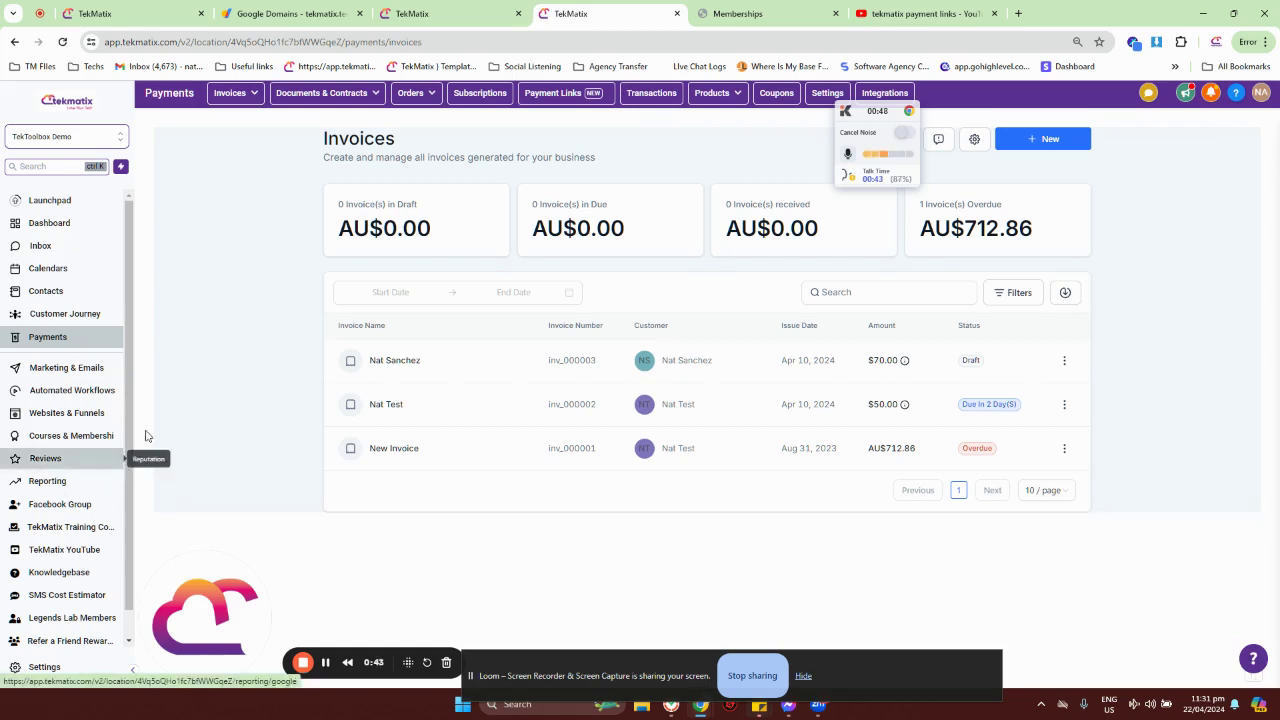
drag(862, 123, 2, 510)
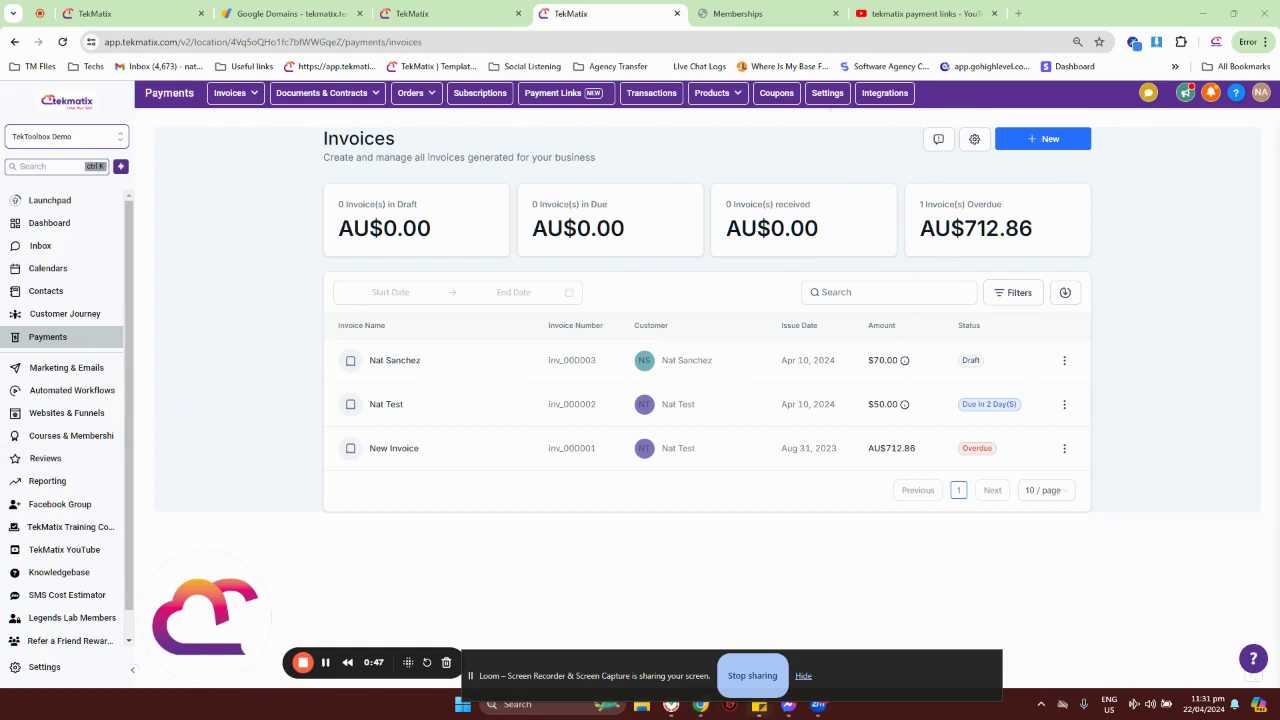
Step: Show the Payment Integrations page with Stripe as the default provider
click(828, 97)
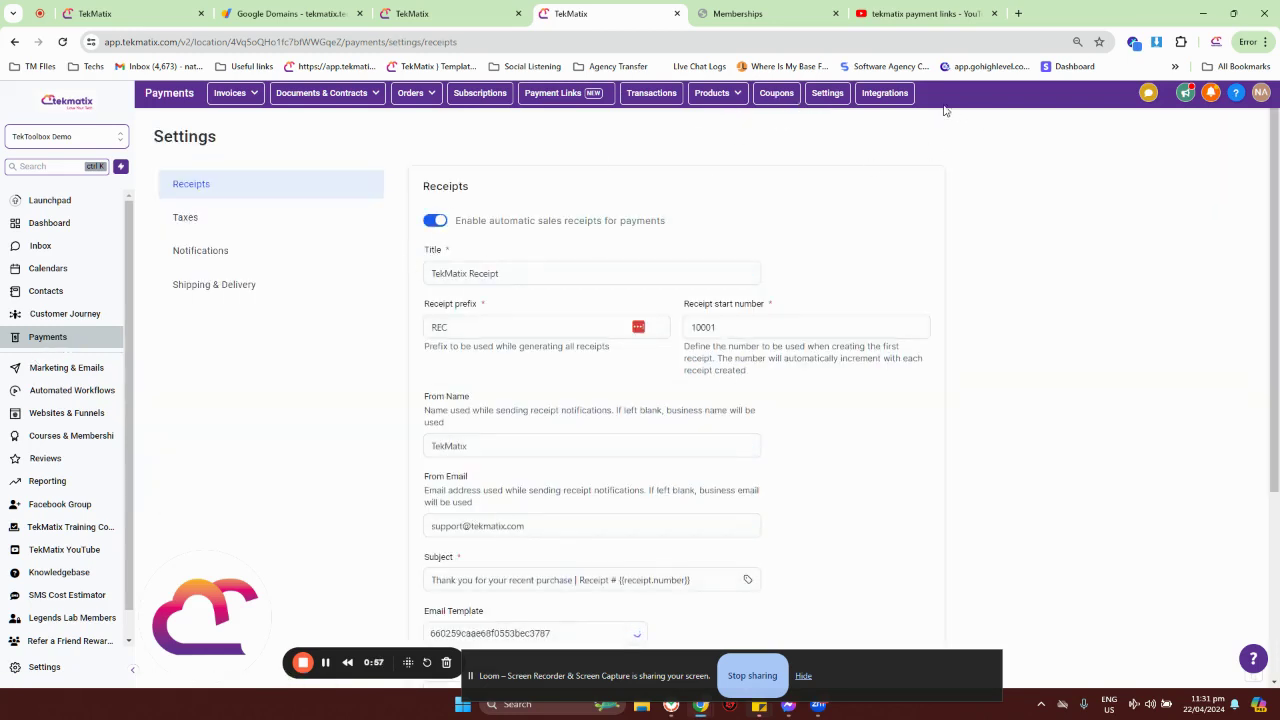
click(900, 96)
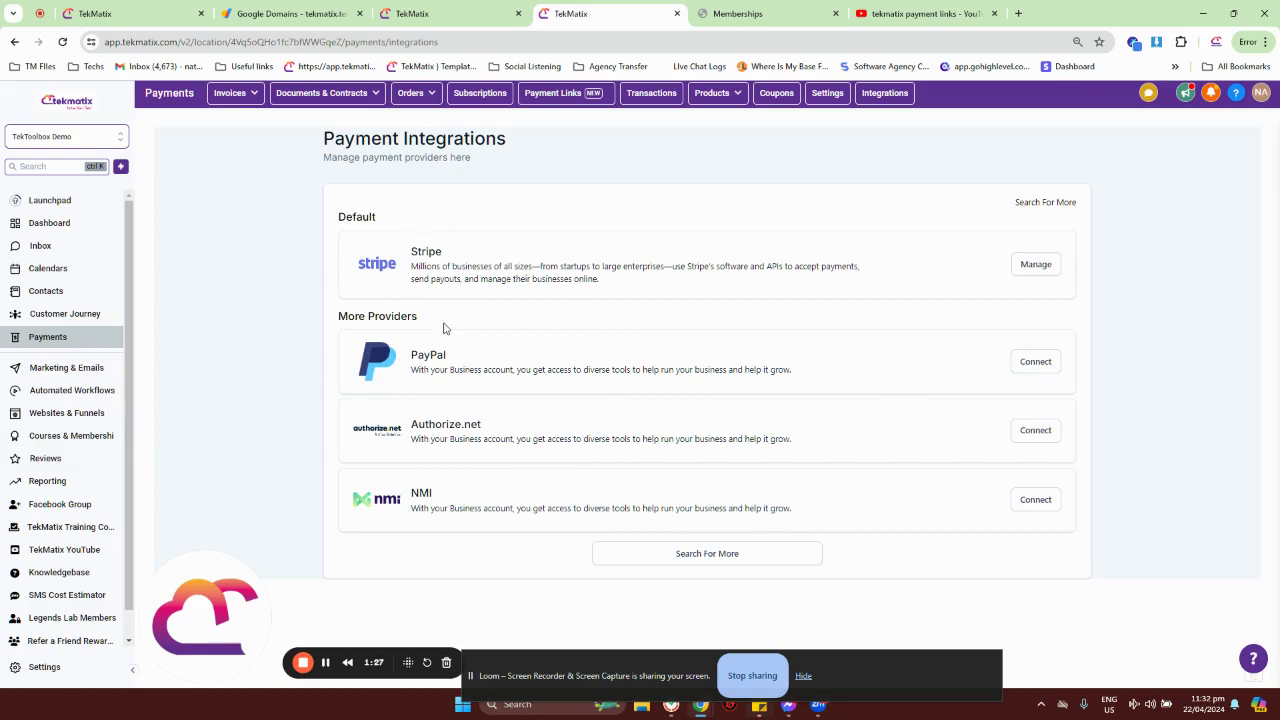
mouse_move(712, 95)
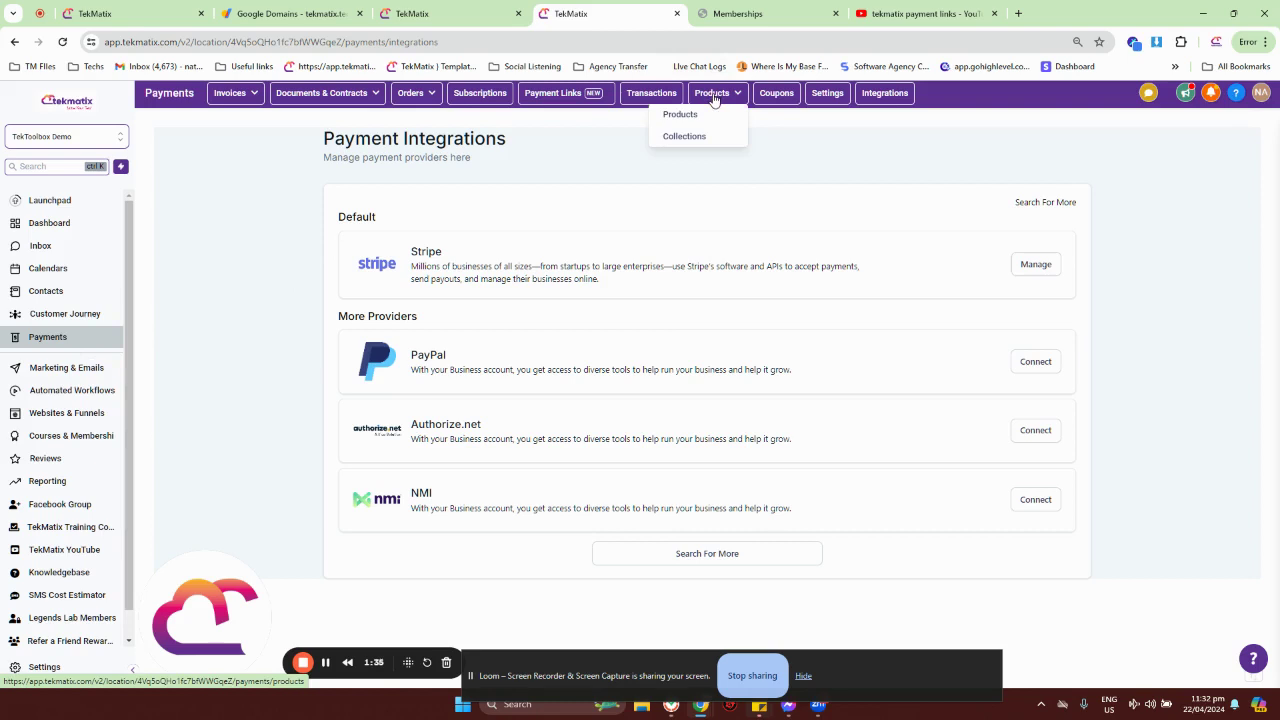
Step: Go to the Products list and open a blank Create Product form
click(689, 117)
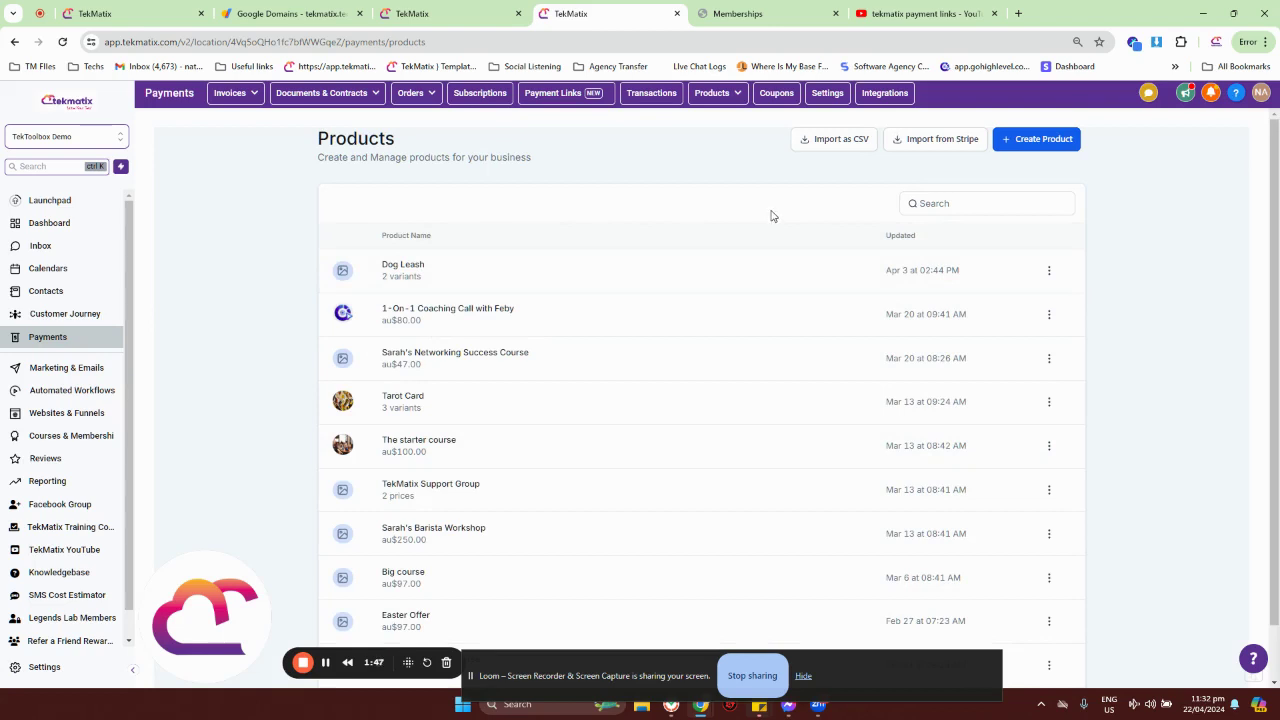
click(1036, 141)
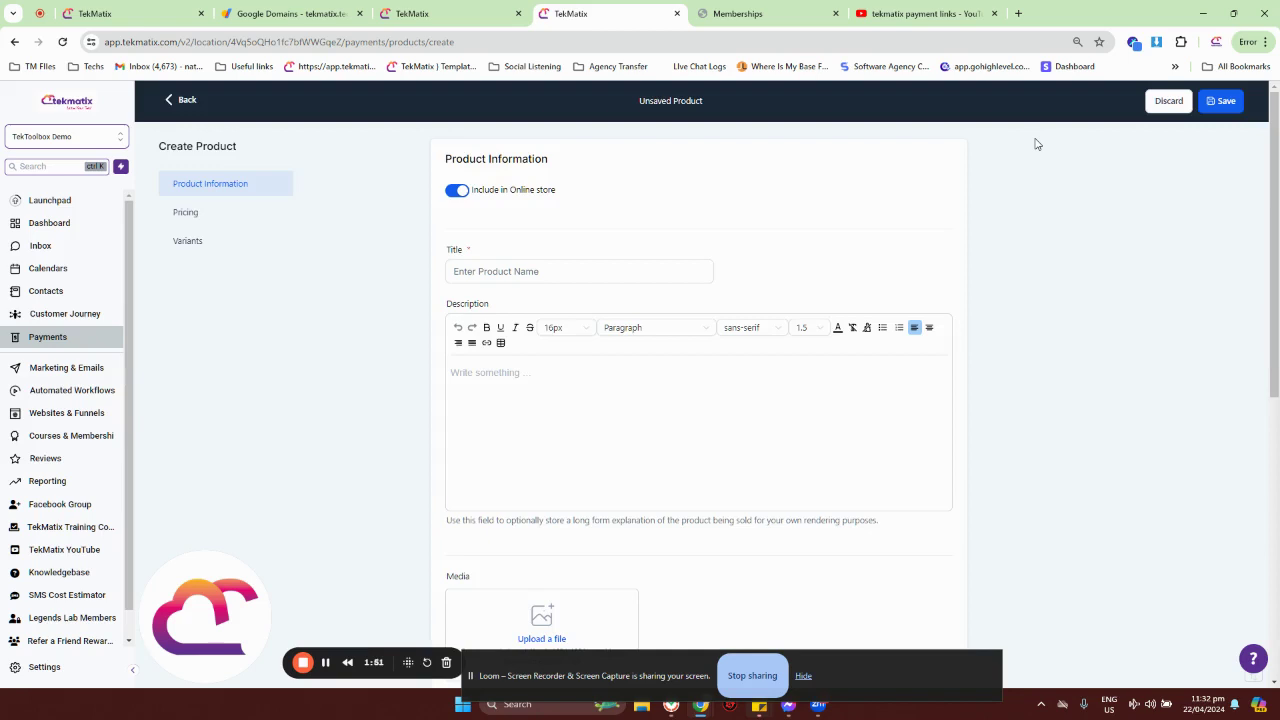
Step: Title the product 'Coaching Training with Nat' and describe an amazing coaching and course-creation experience
click(510, 272)
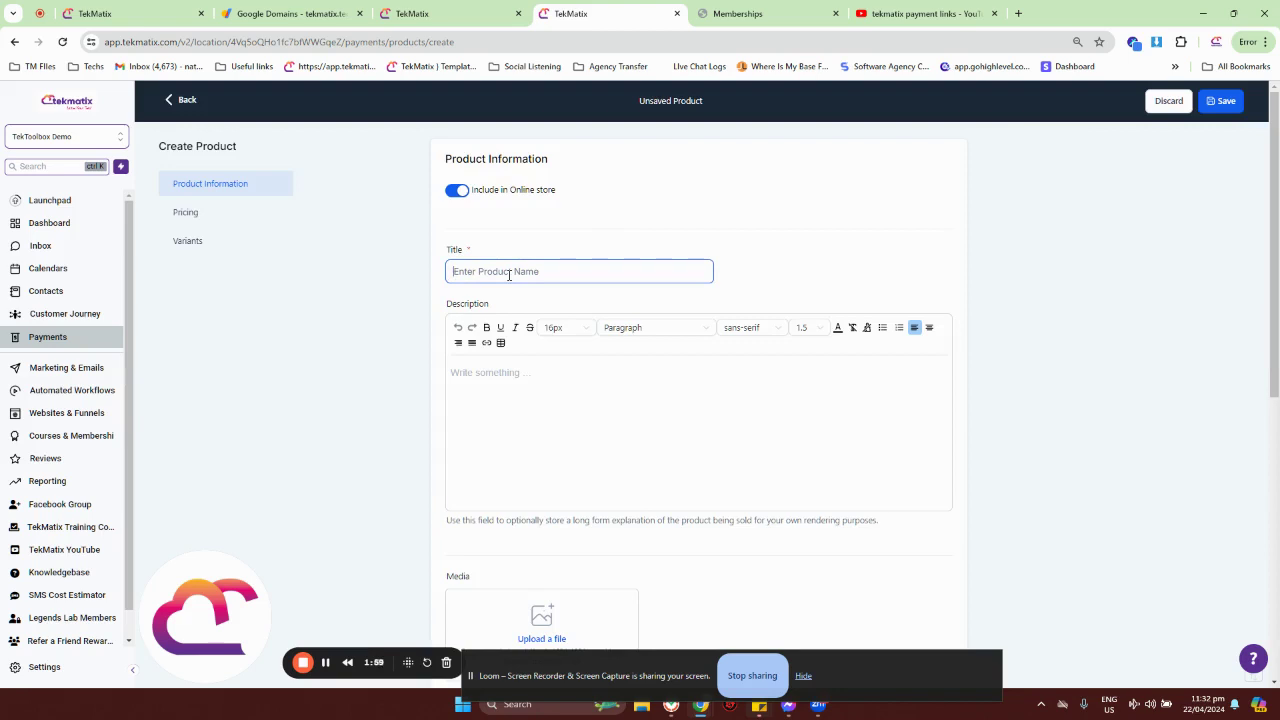
text(Coaching Training with Nat)
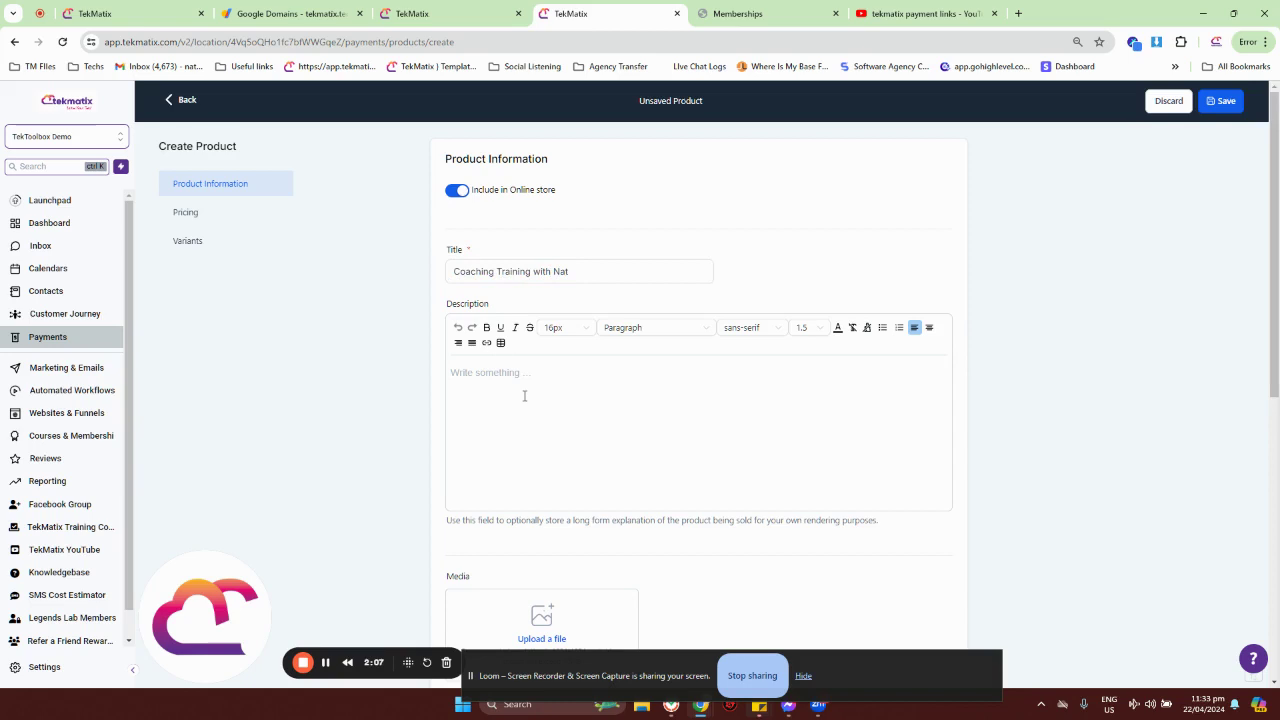
scroll(524, 396, down, 1)
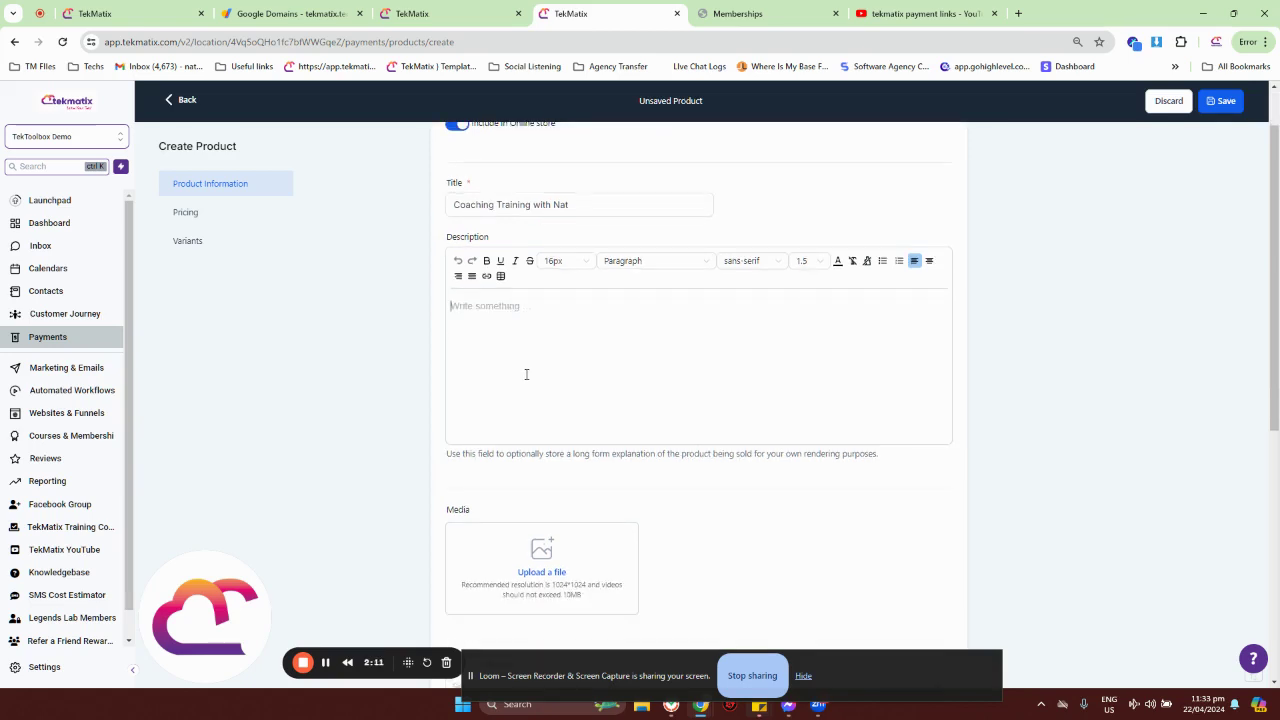
text(Have a amazing wxperience with coachi)
key(BackSpace)
key(BackSpace)
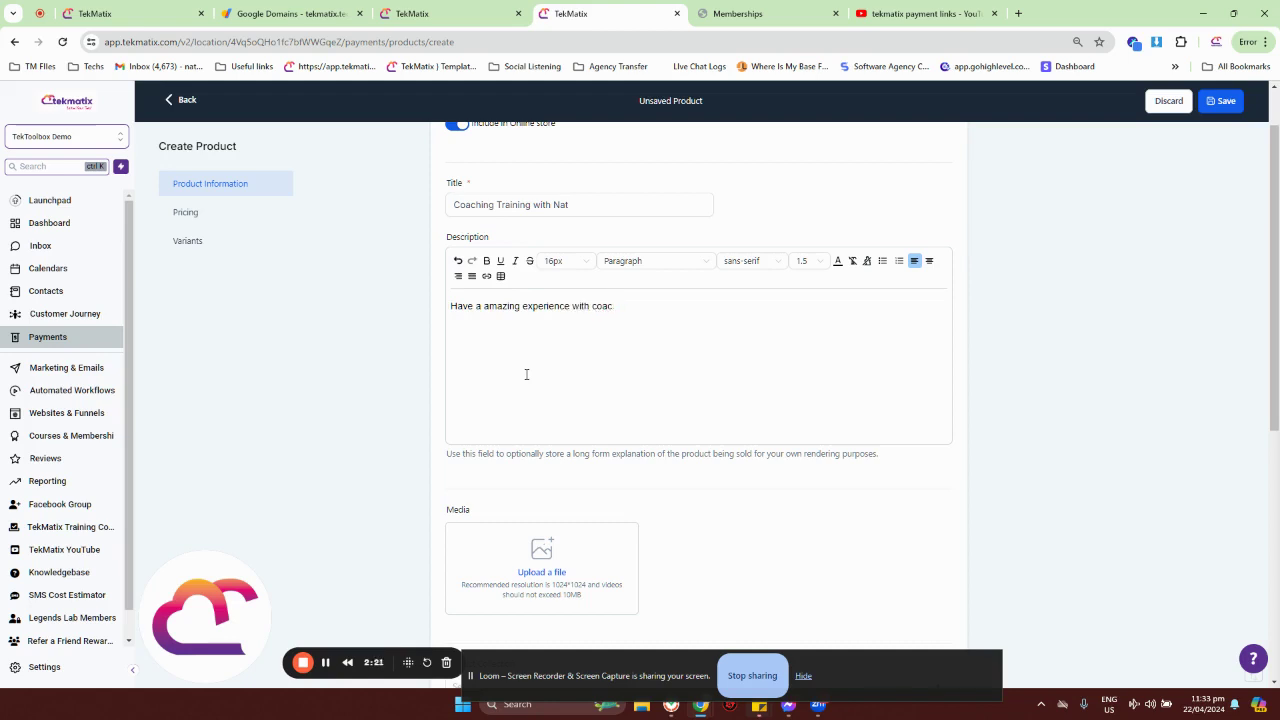
text(hing and cour)
text(ses)
text( creation)
Step: Attach the Copy of Tekmatix-RGB-landscape-tag.jpg logo from the media library as the product image
scroll(526, 374, down, 5)
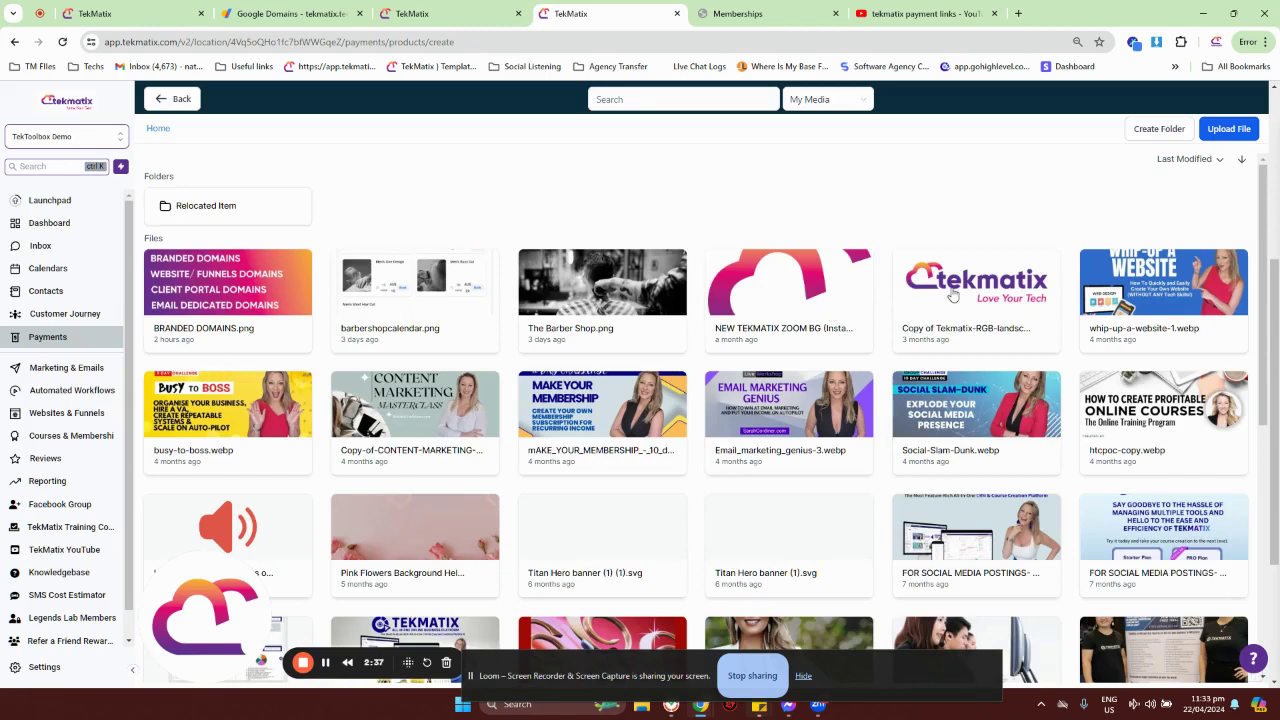
click(953, 295)
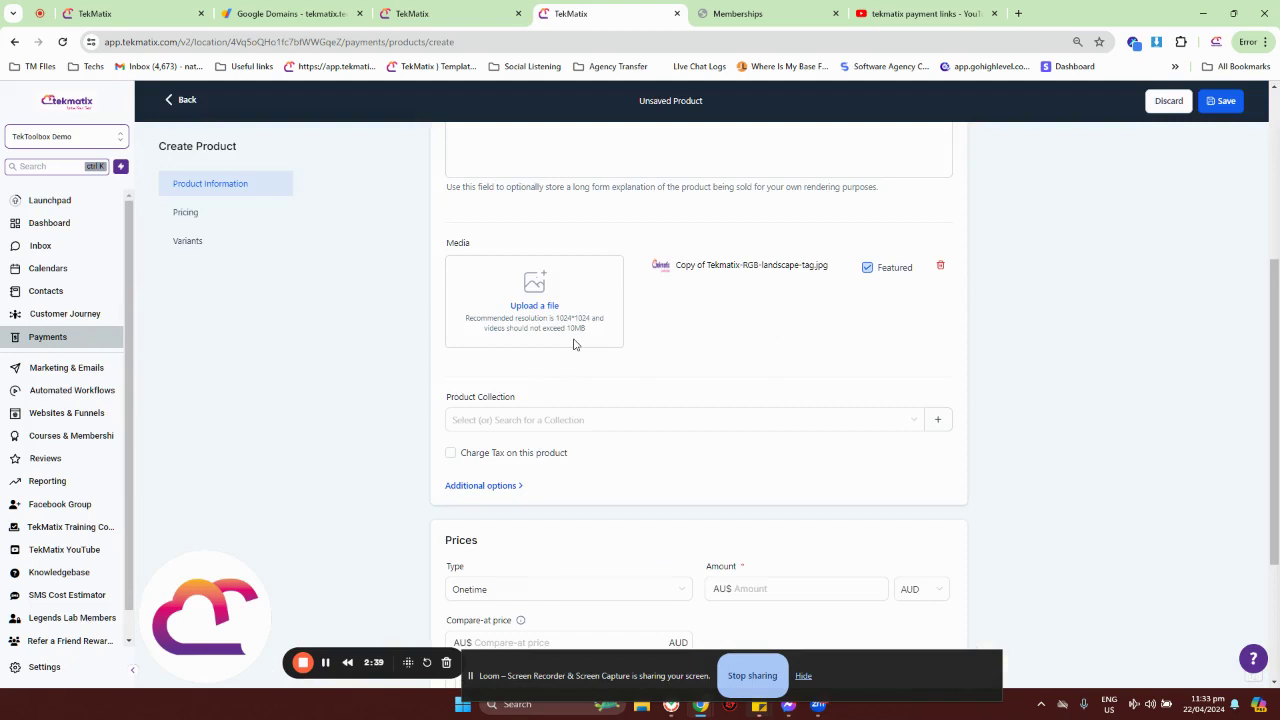
scroll(575, 343, down, 2)
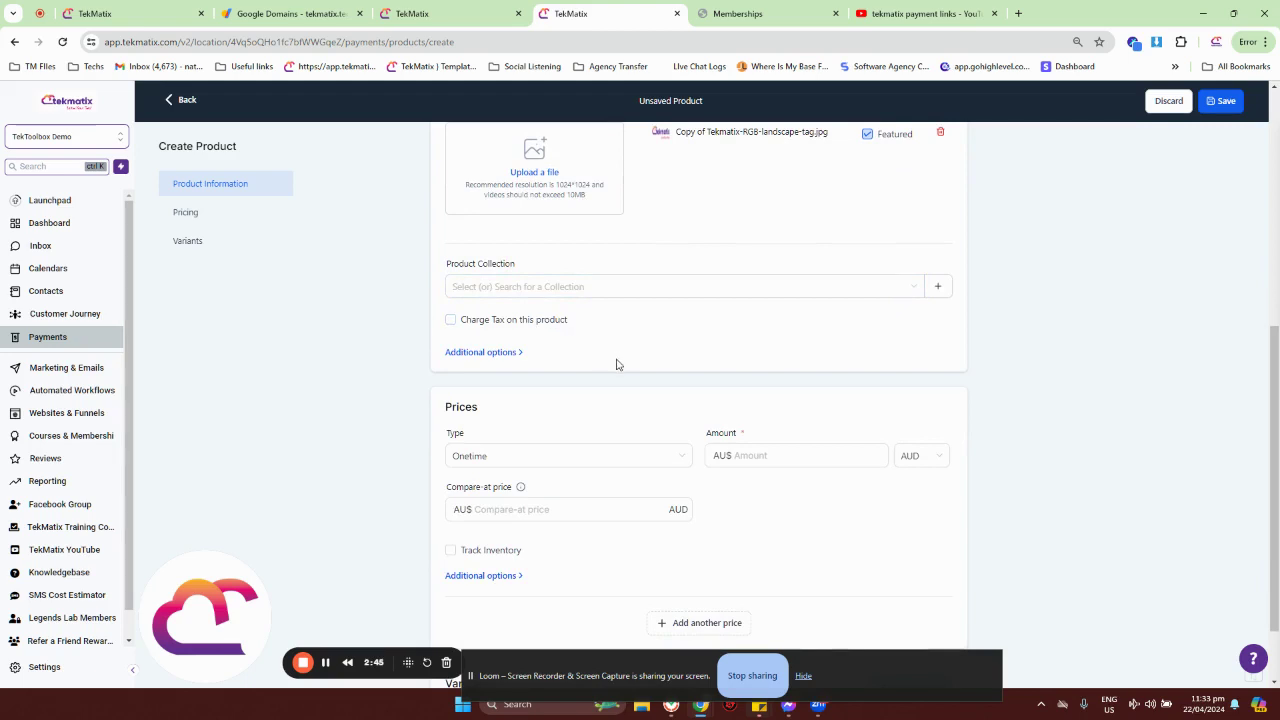
Step: Give the product a Onetime price of 20 with currency kept as AUD
scroll(617, 364, down, 1)
double_click(489, 345)
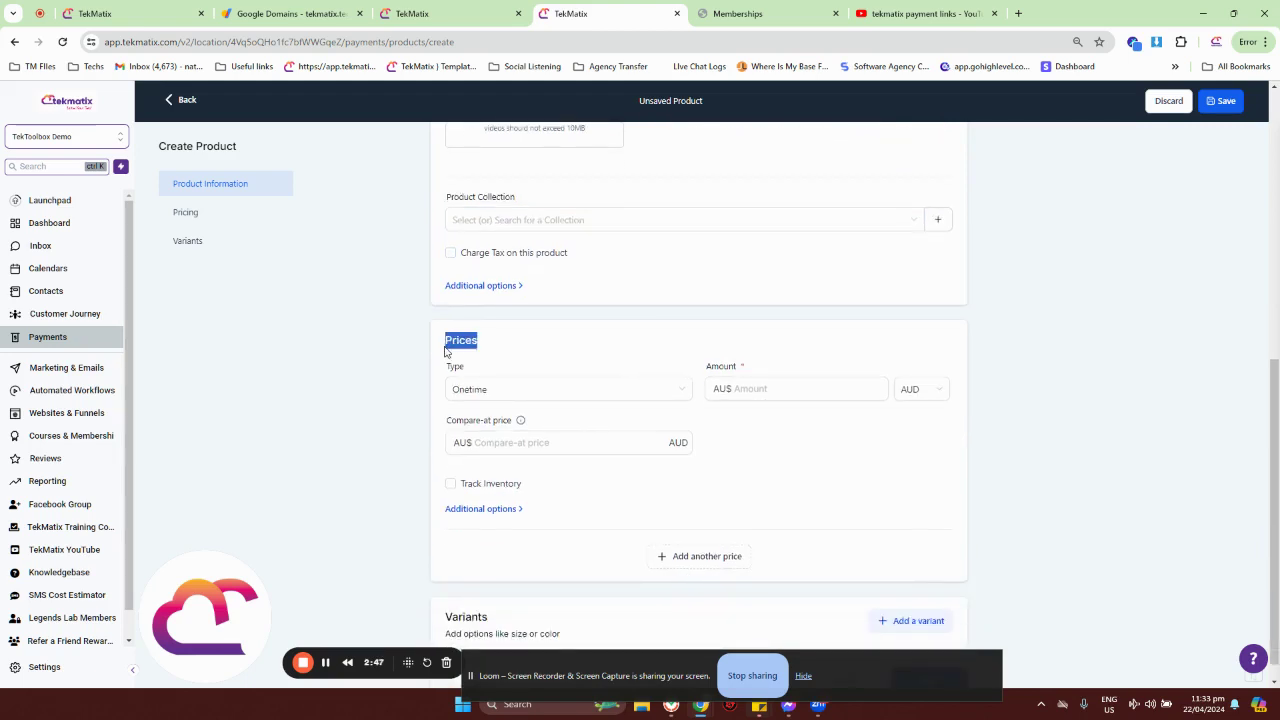
click(497, 346)
click(517, 390)
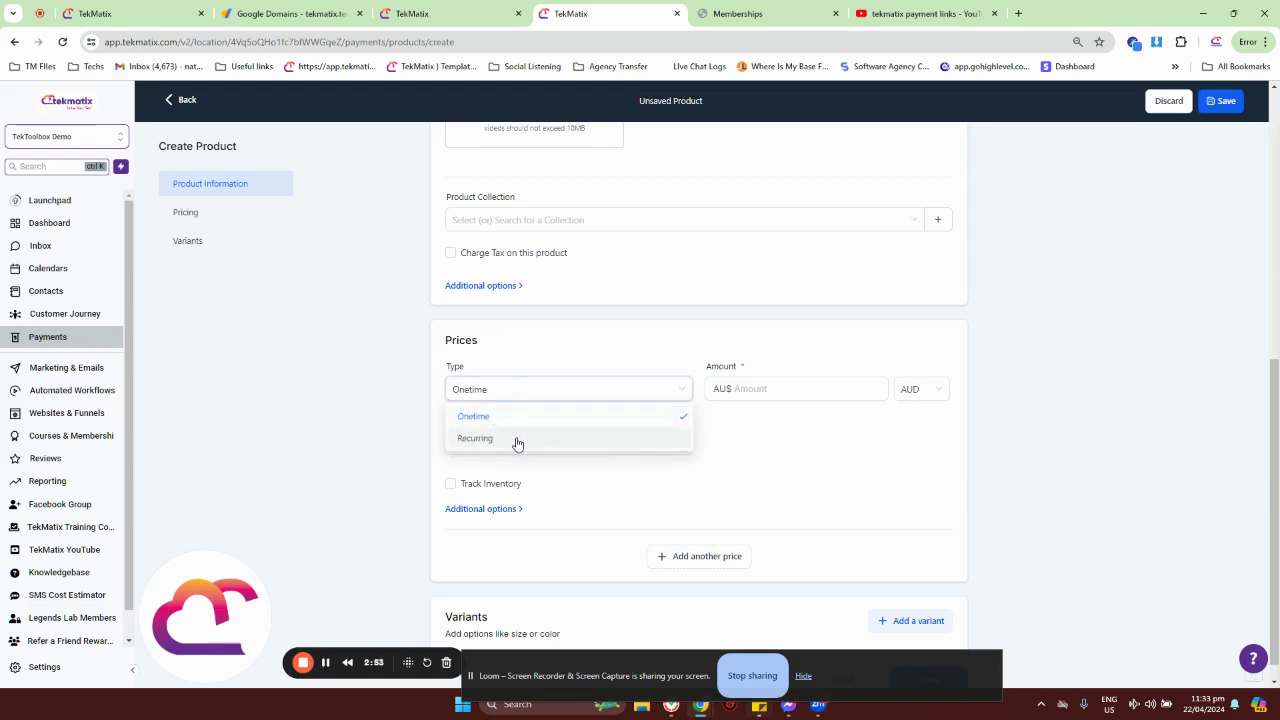
click(514, 418)
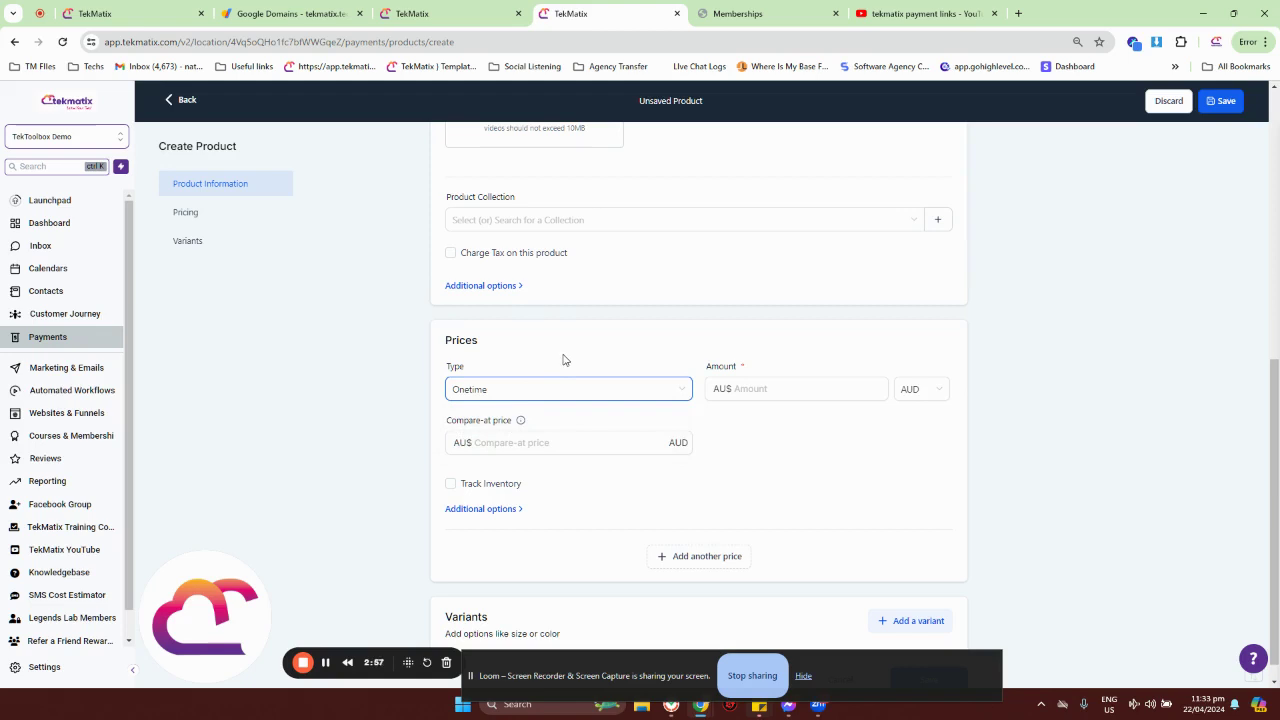
click(752, 389)
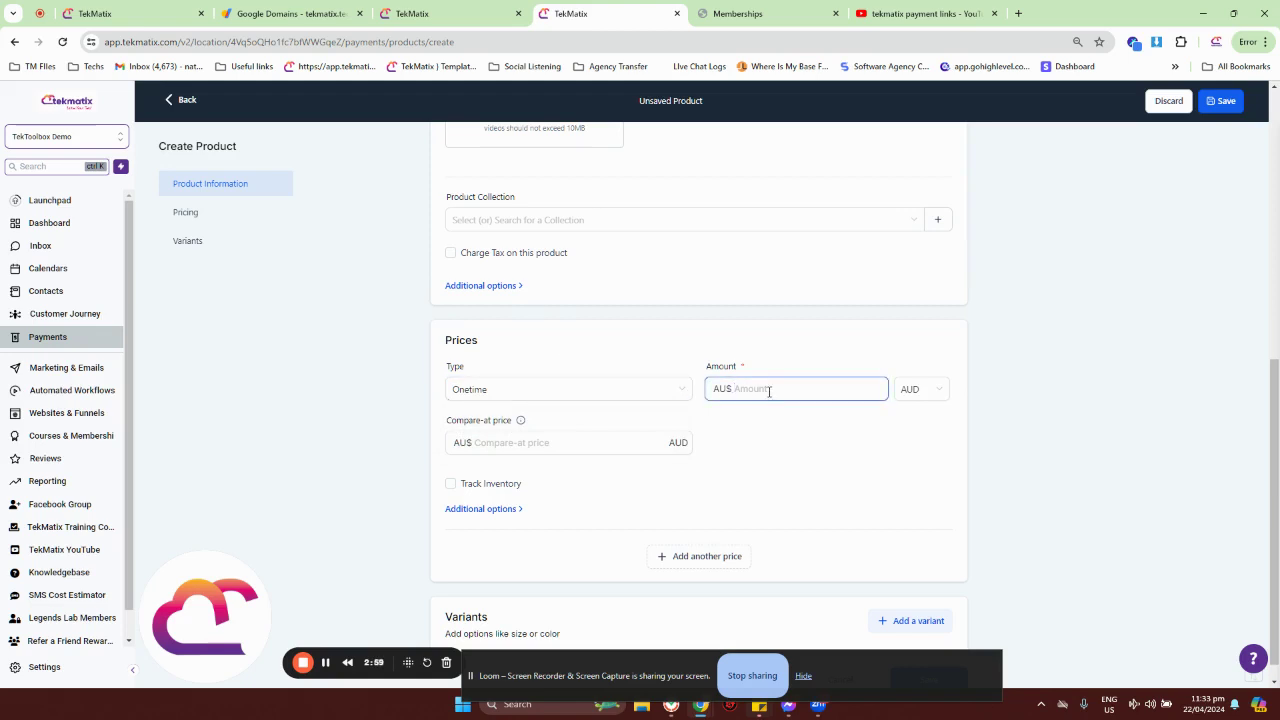
text(20)
click(909, 390)
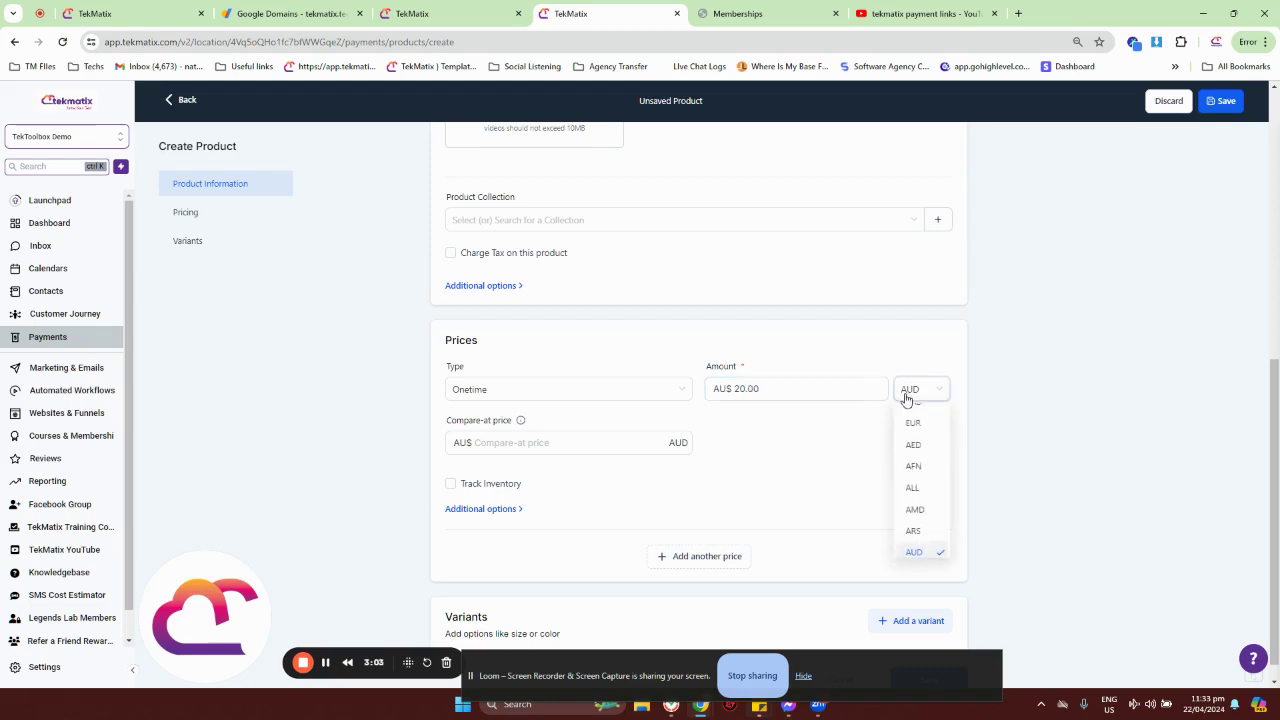
click(842, 353)
scroll(670, 390, down, 1)
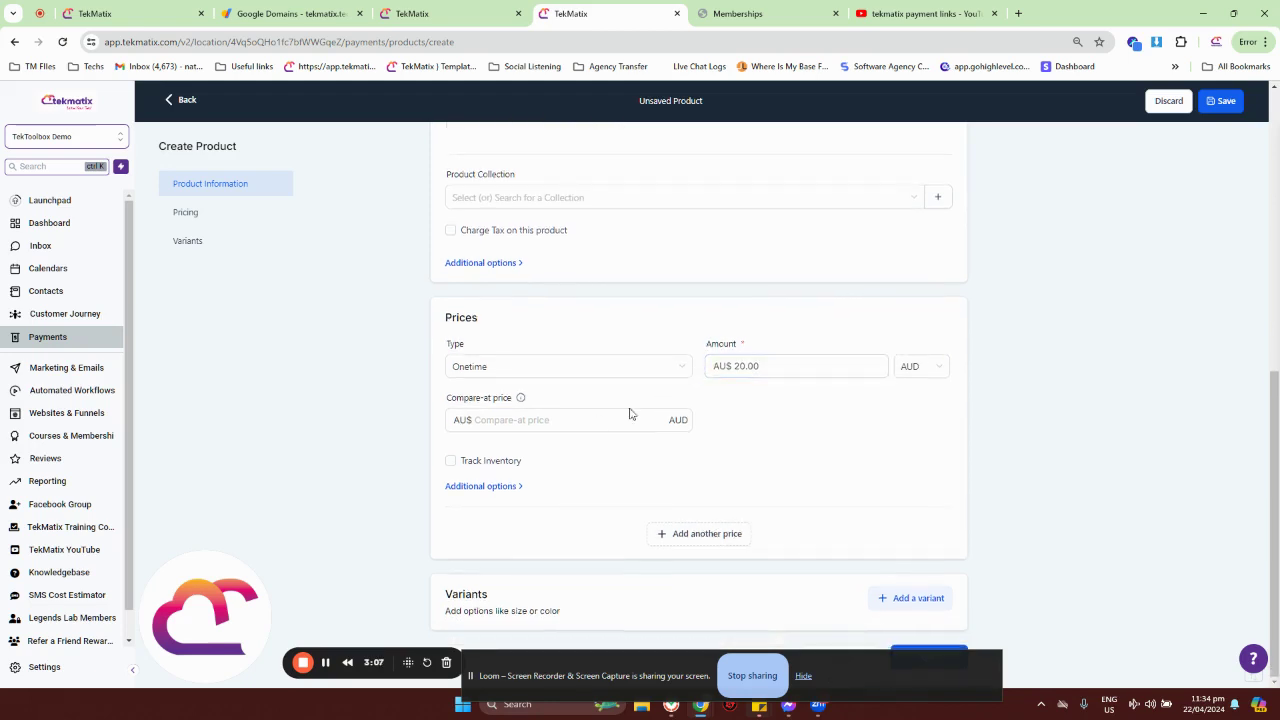
Step: Check the price's additional options, turning a membership offer on and back off
click(510, 486)
scroll(591, 489, down, 1)
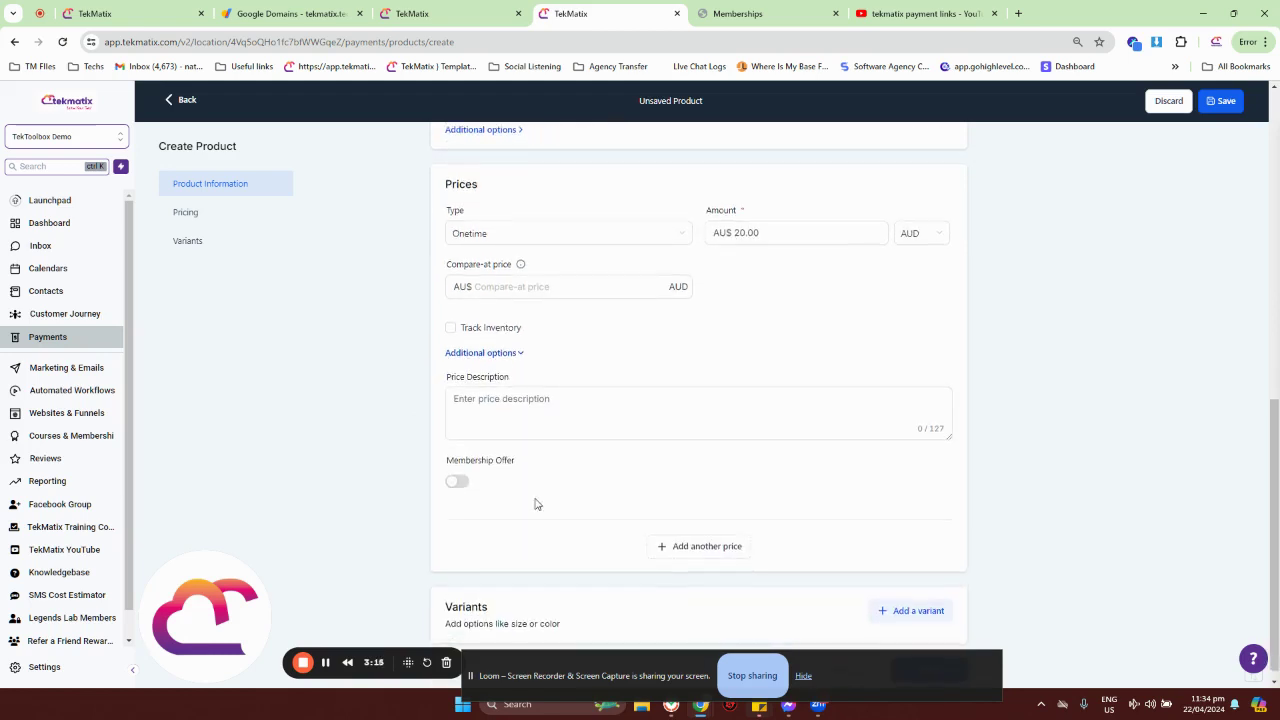
click(457, 483)
scroll(582, 478, down, 1)
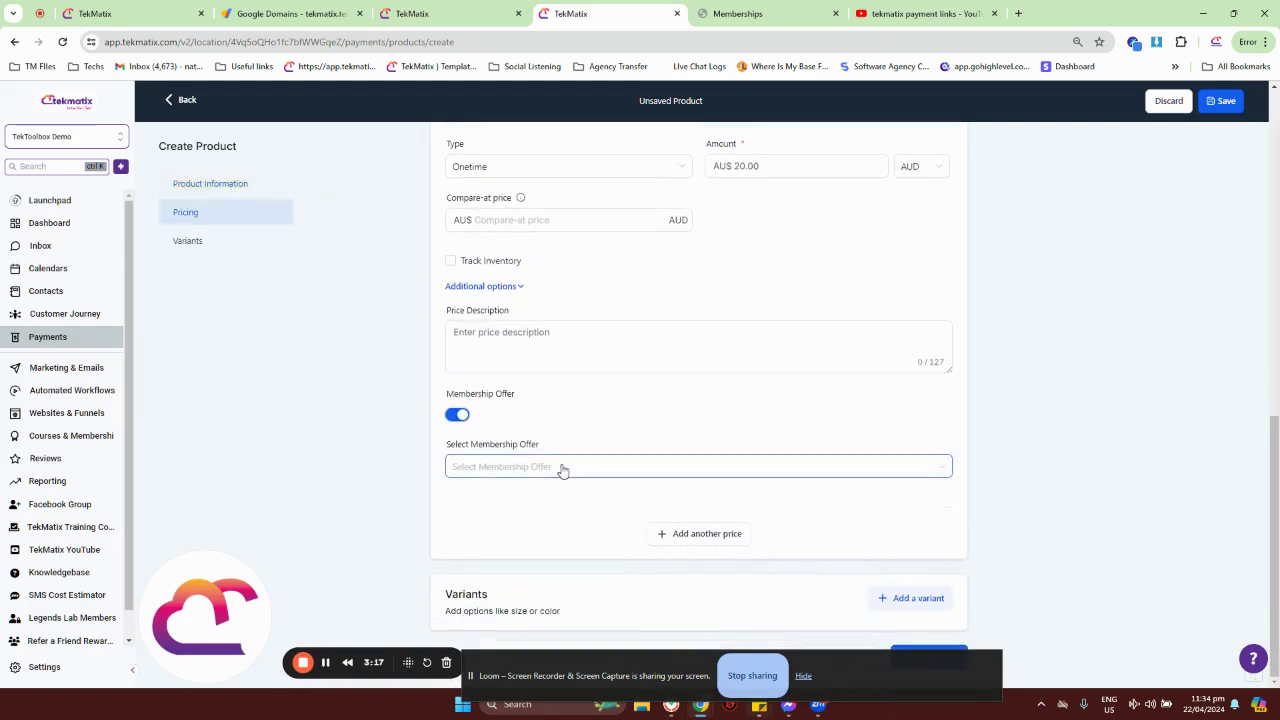
click(563, 469)
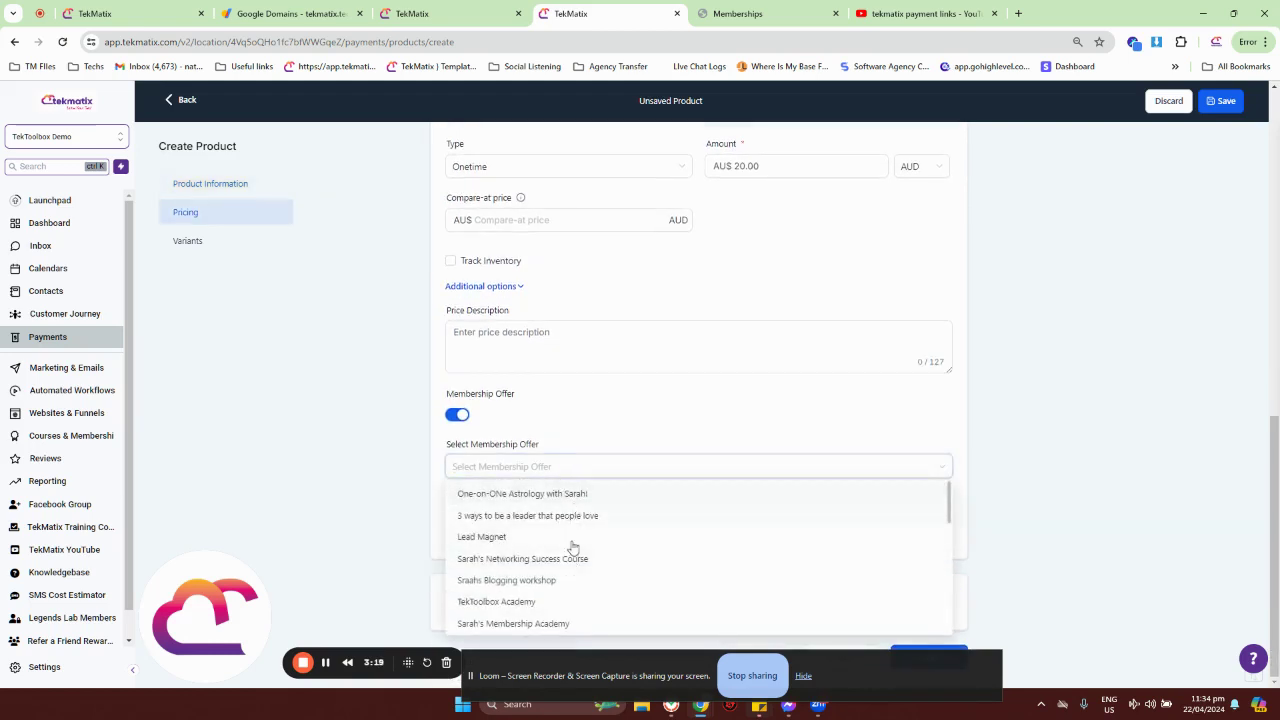
click(575, 424)
click(457, 415)
Step: Review the title, media and price in the form, then save the product
scroll(600, 430, up, 3)
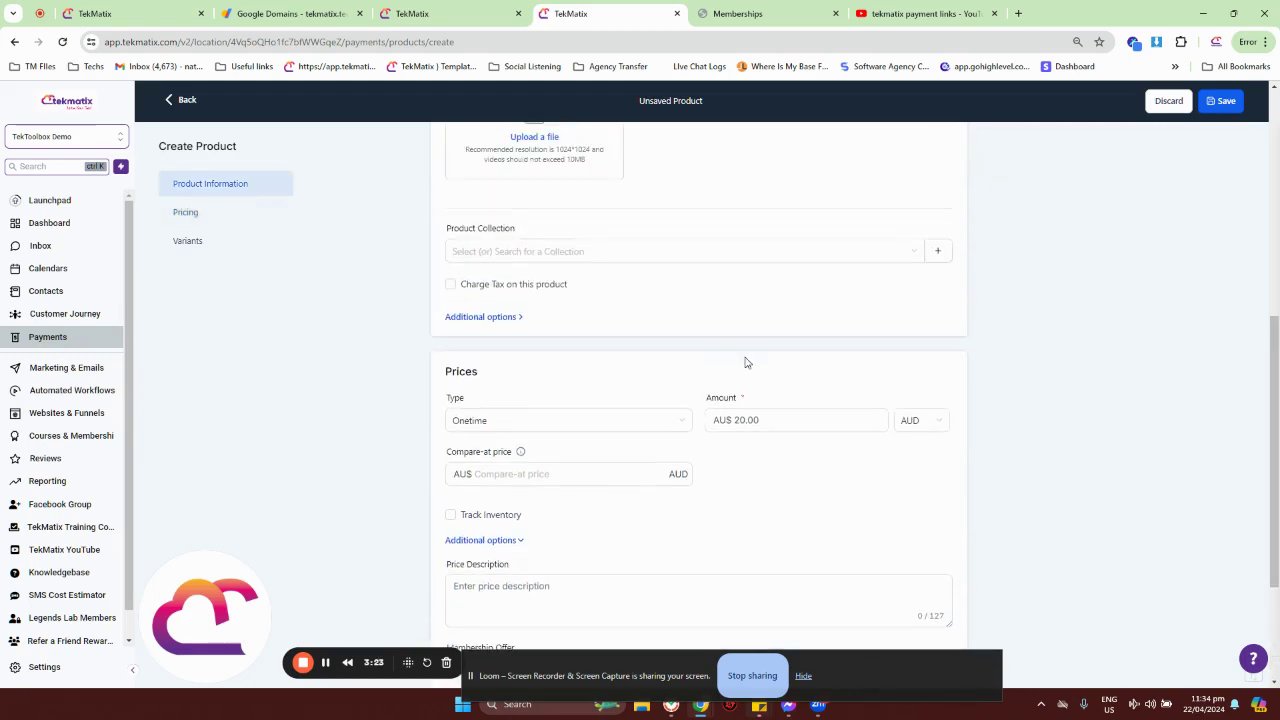
scroll(673, 268, up, 2)
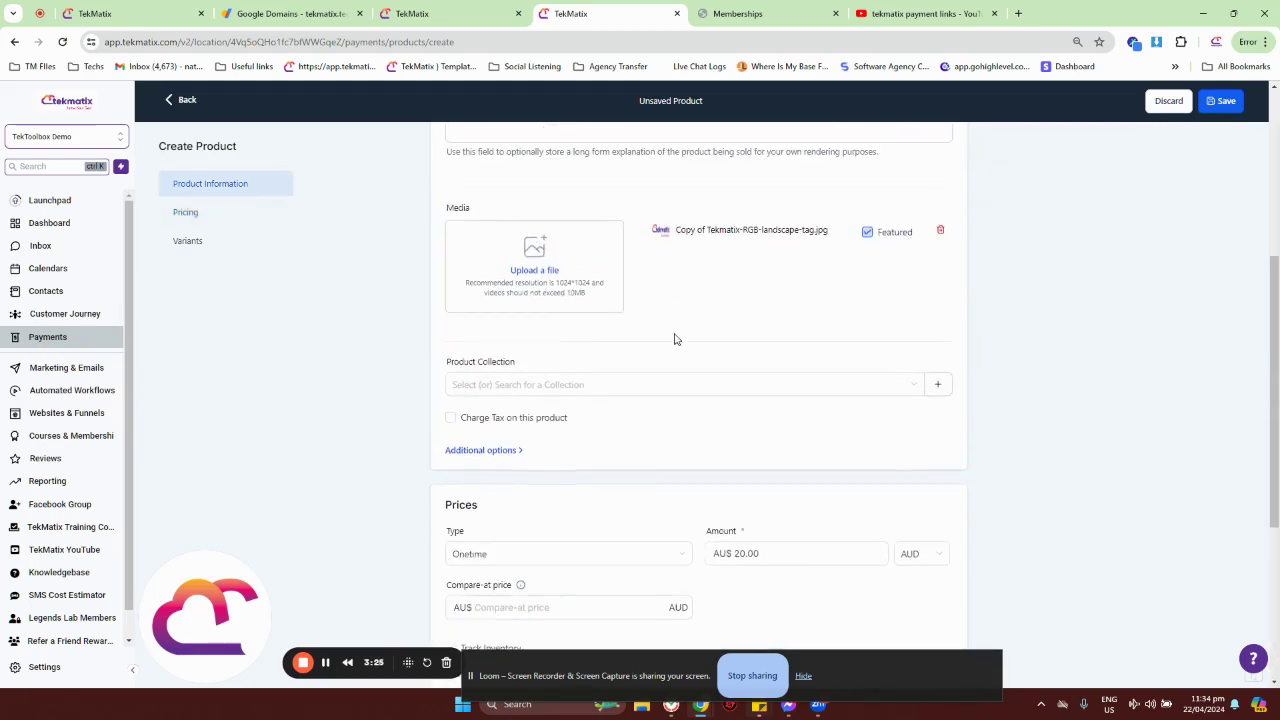
scroll(674, 339, down, 2)
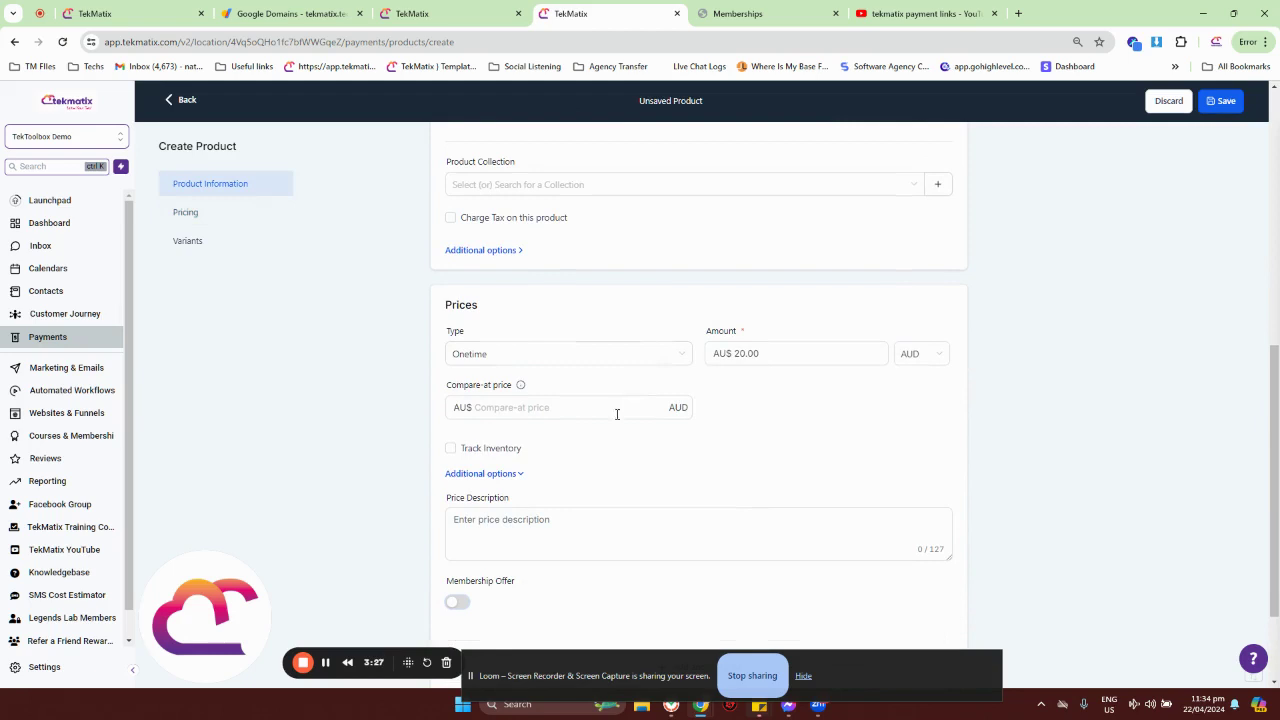
click(606, 529)
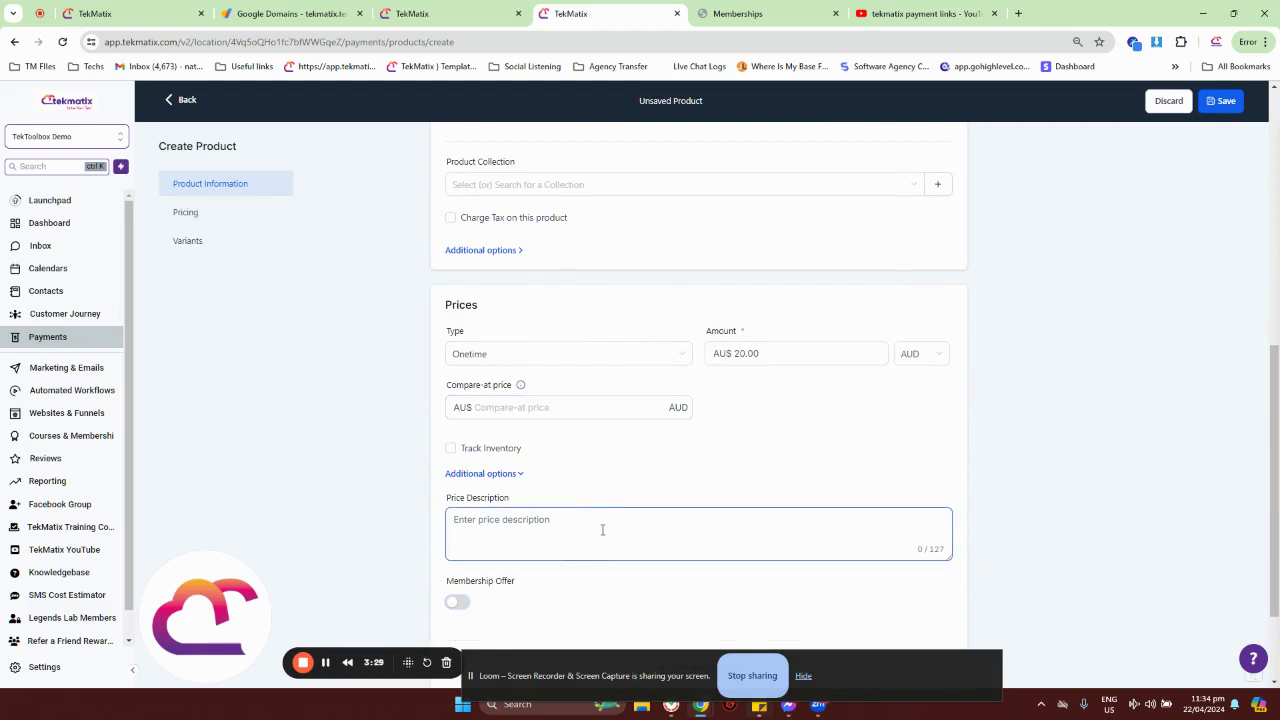
scroll(602, 529, down, 2)
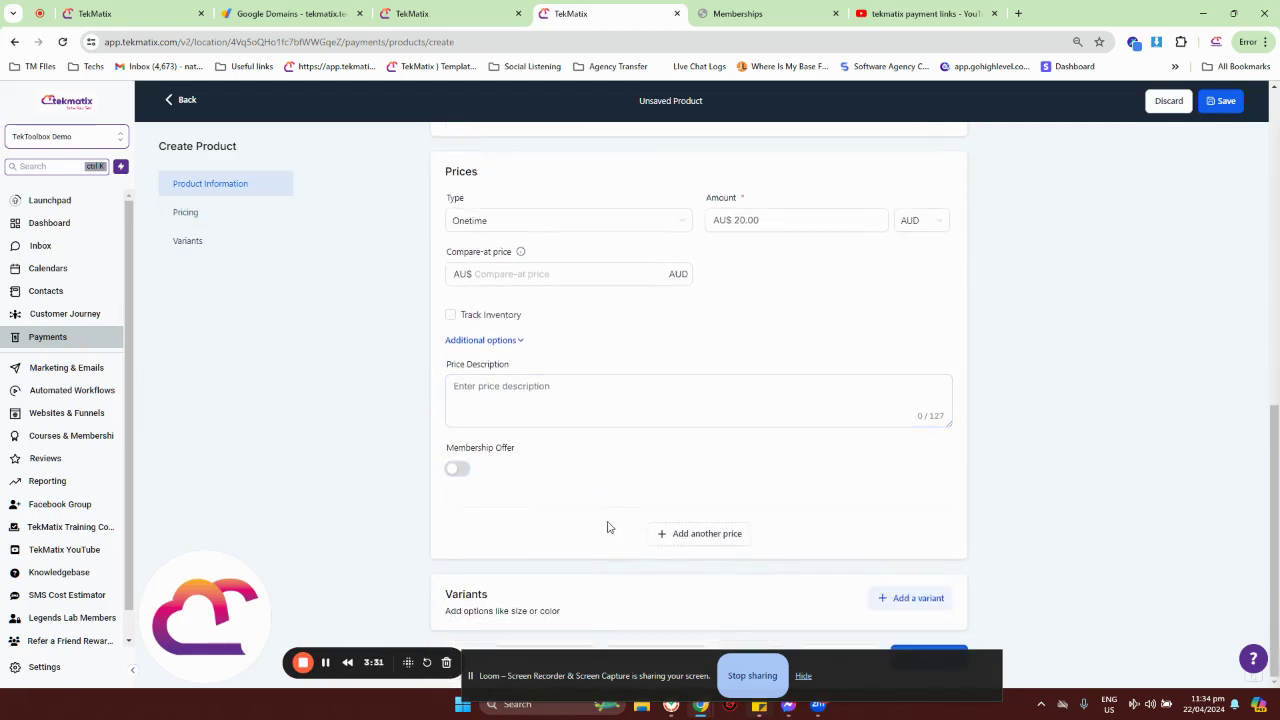
scroll(787, 359, up, 8)
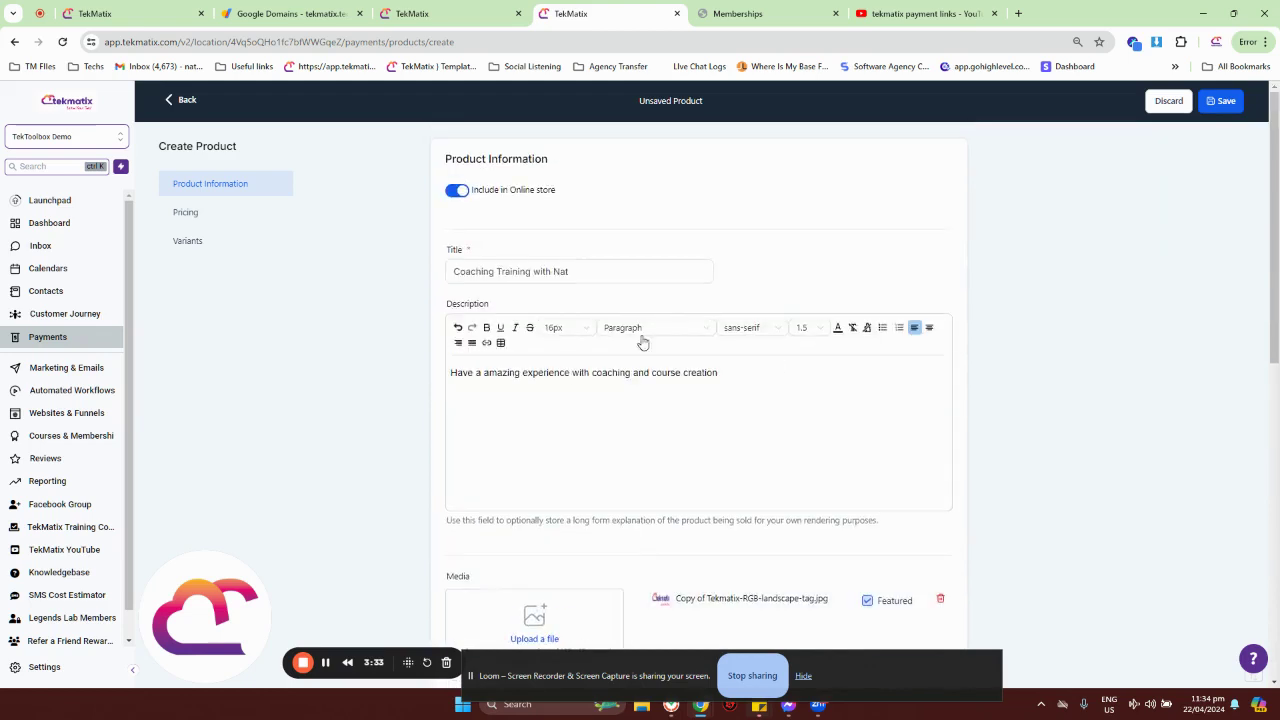
scroll(598, 389, down, 8)
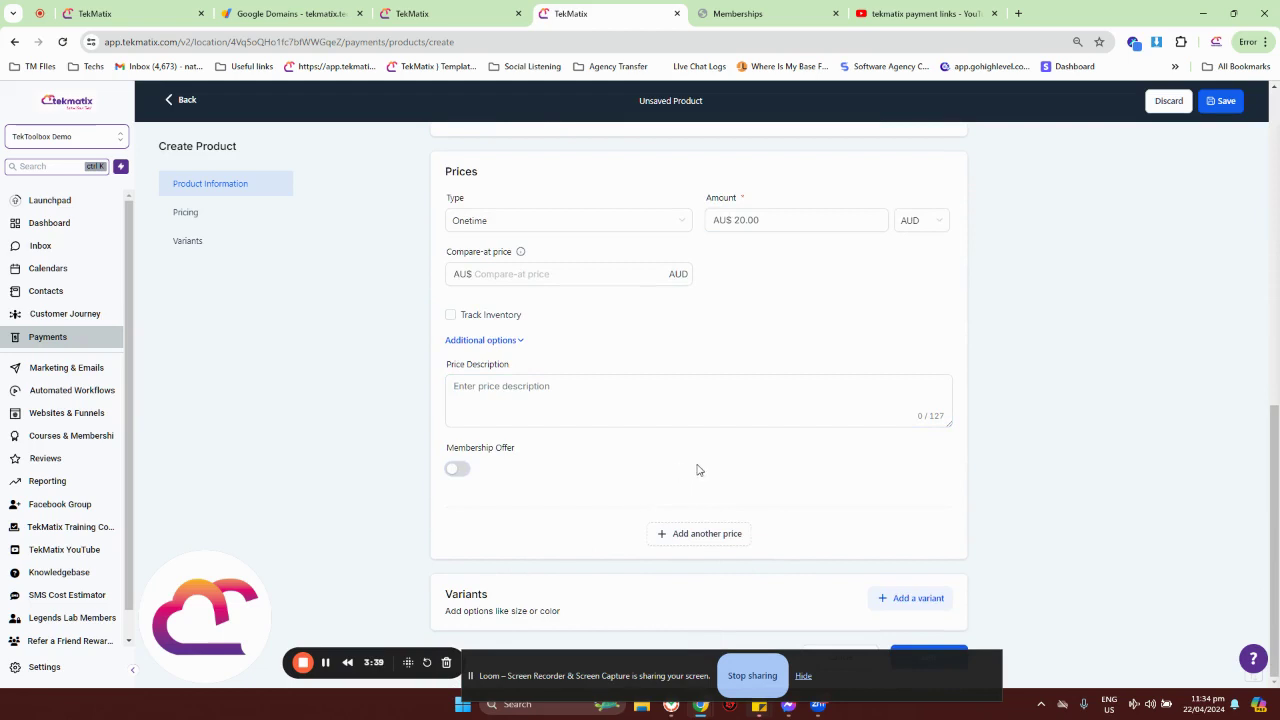
scroll(694, 471, up, 8)
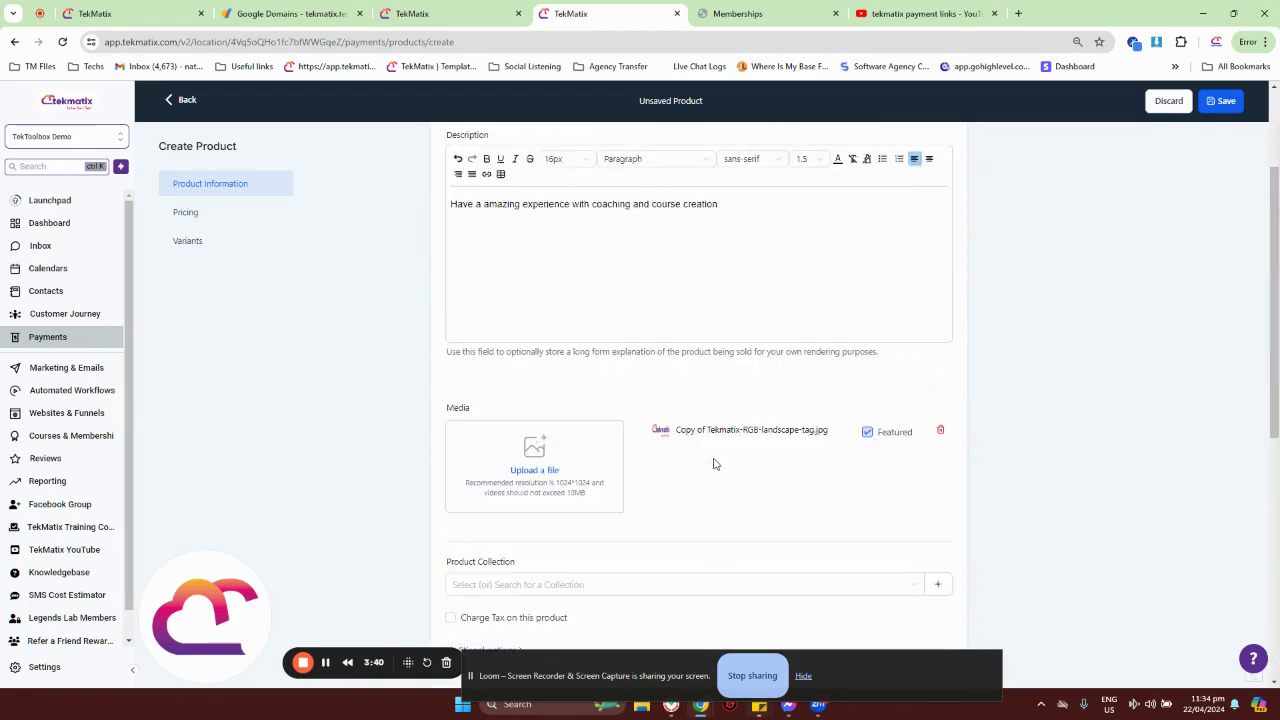
click(1216, 108)
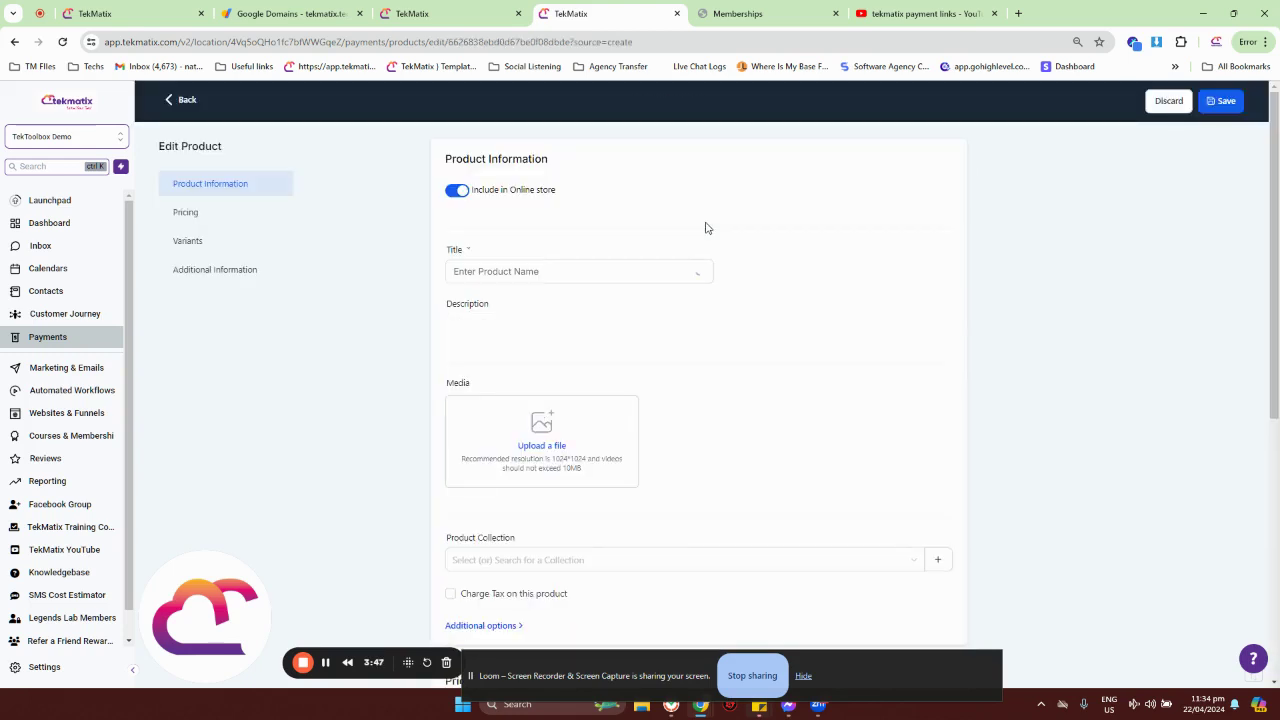
Step: Go back from Edit Product to the Products list showing the new AU$20.00 product
click(182, 104)
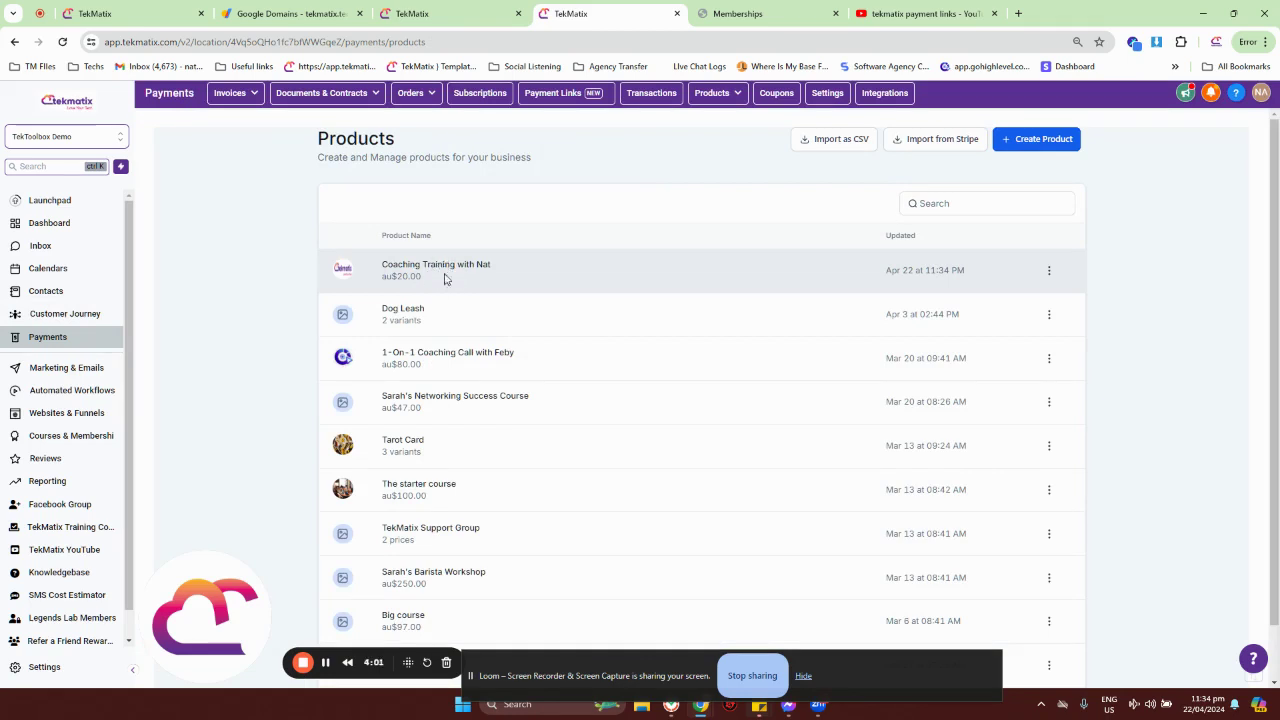
Step: Create a new payment link with Coaching Training with Nat @ 20 as its product
click(552, 93)
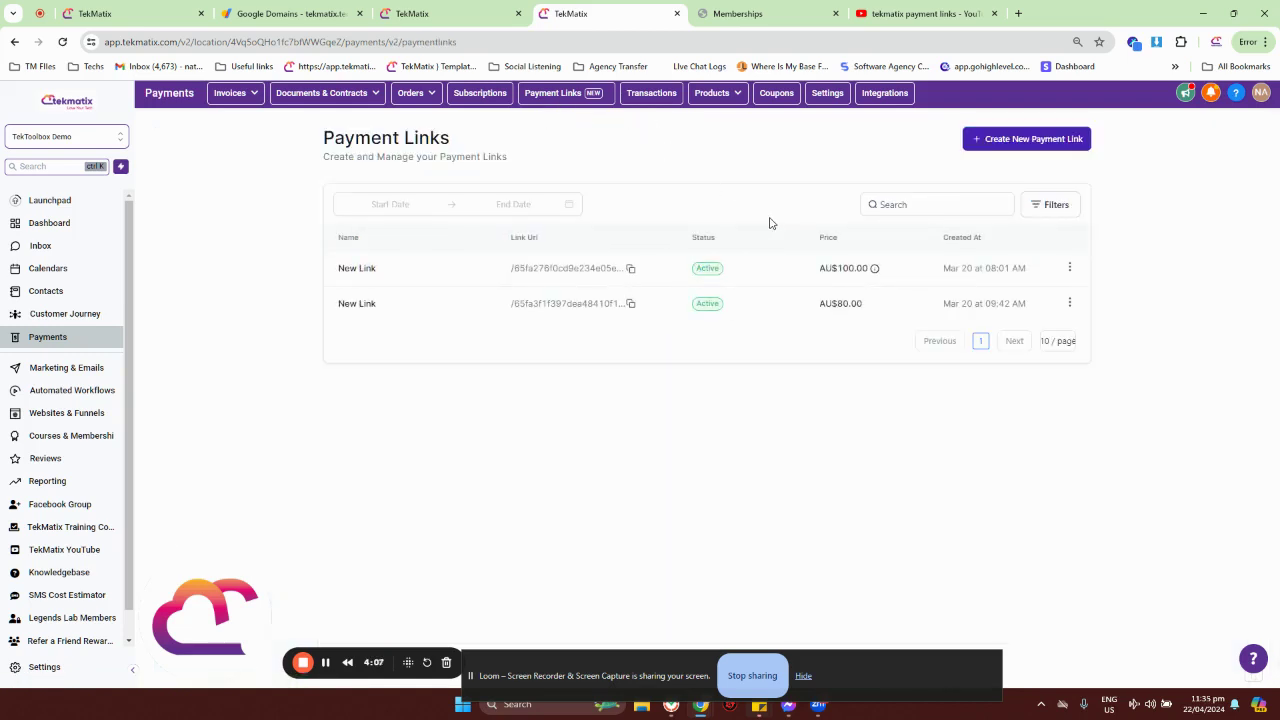
click(1030, 148)
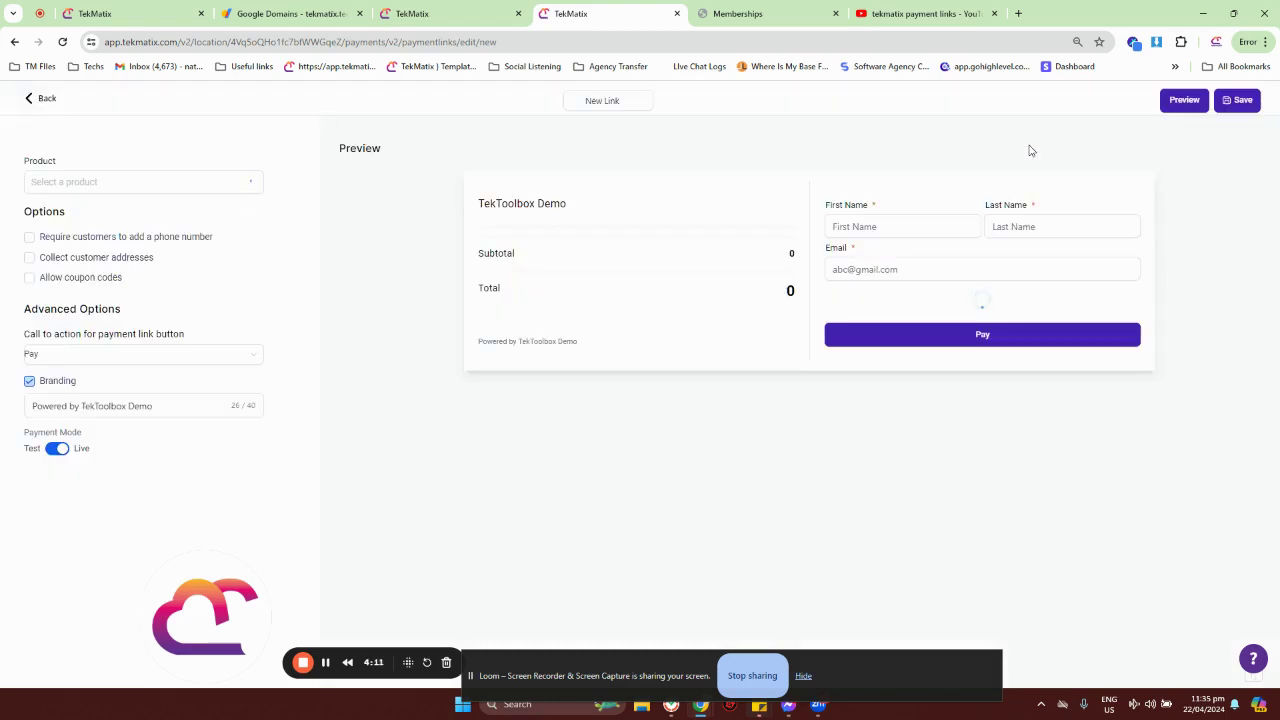
click(248, 191)
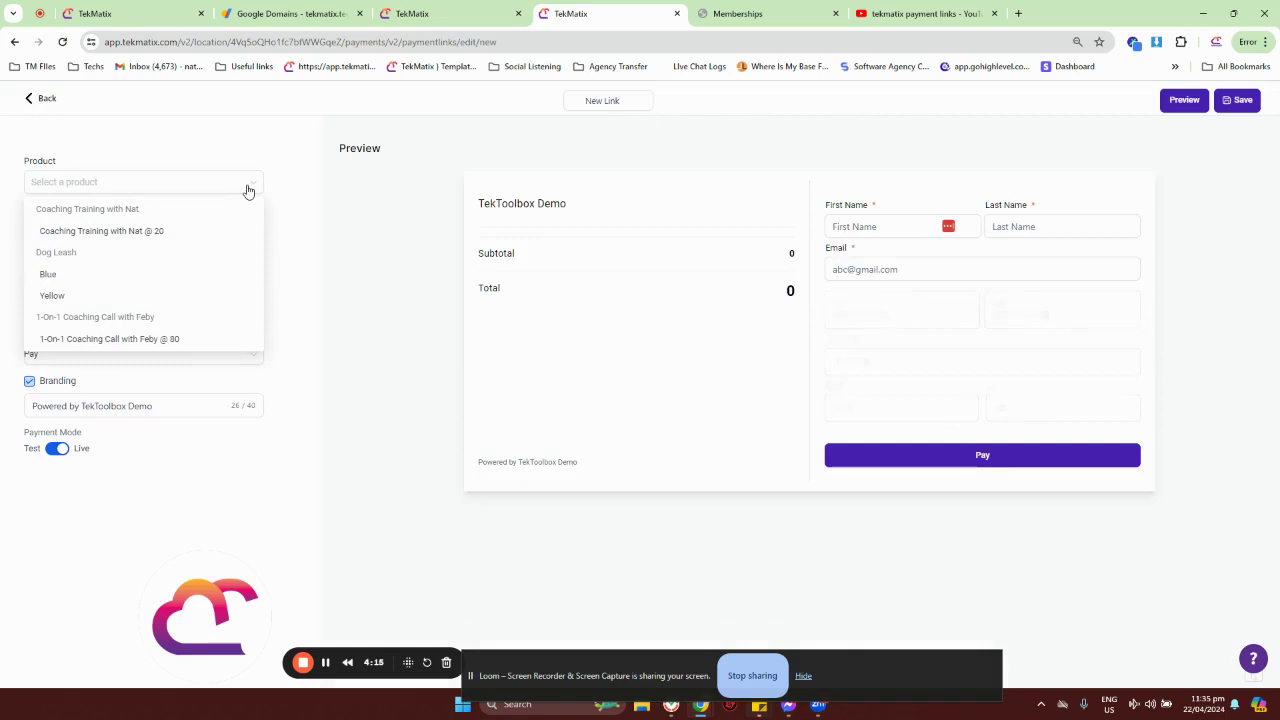
click(153, 233)
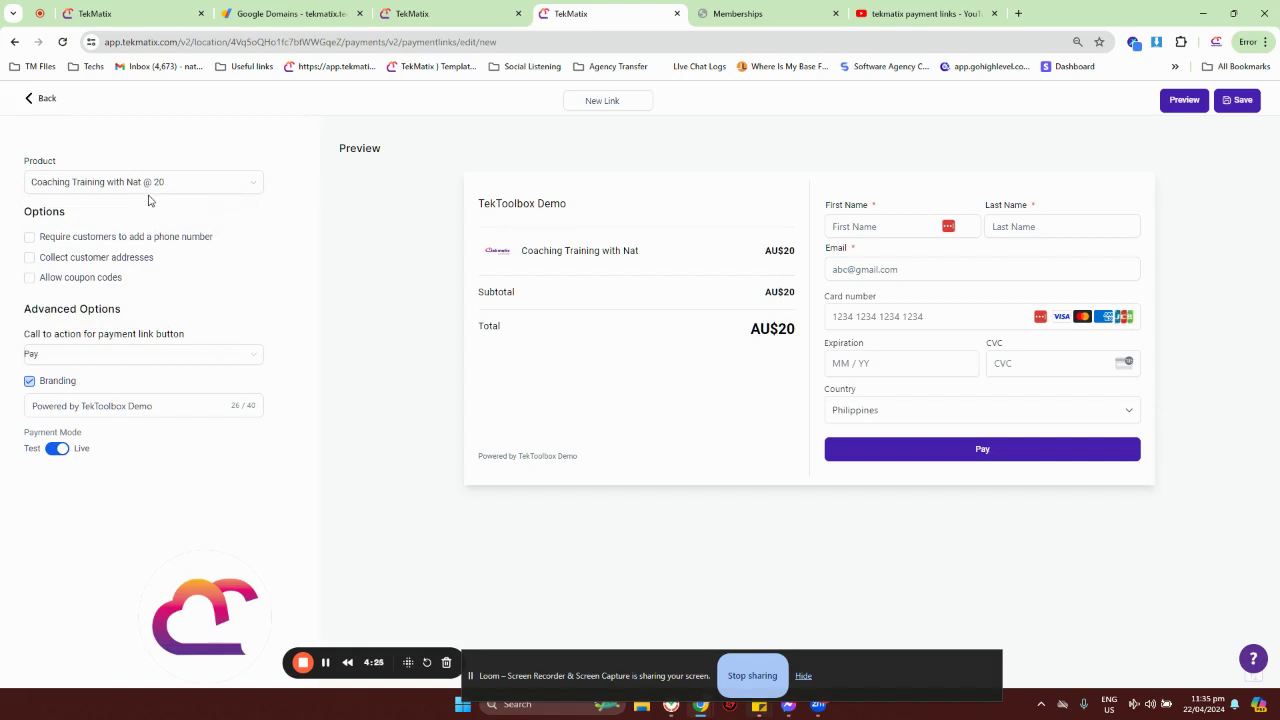
Step: Require a phone number, collect addresses and allow coupon codes at checkout
click(54, 245)
click(58, 263)
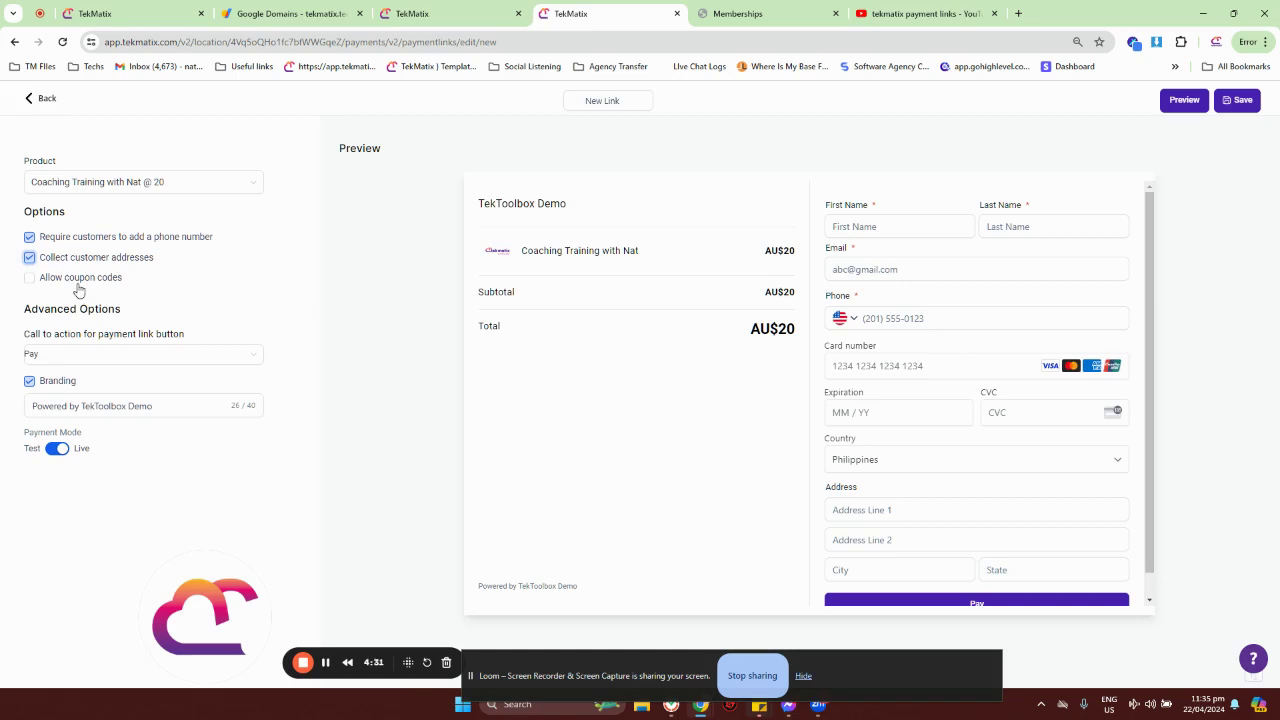
click(80, 280)
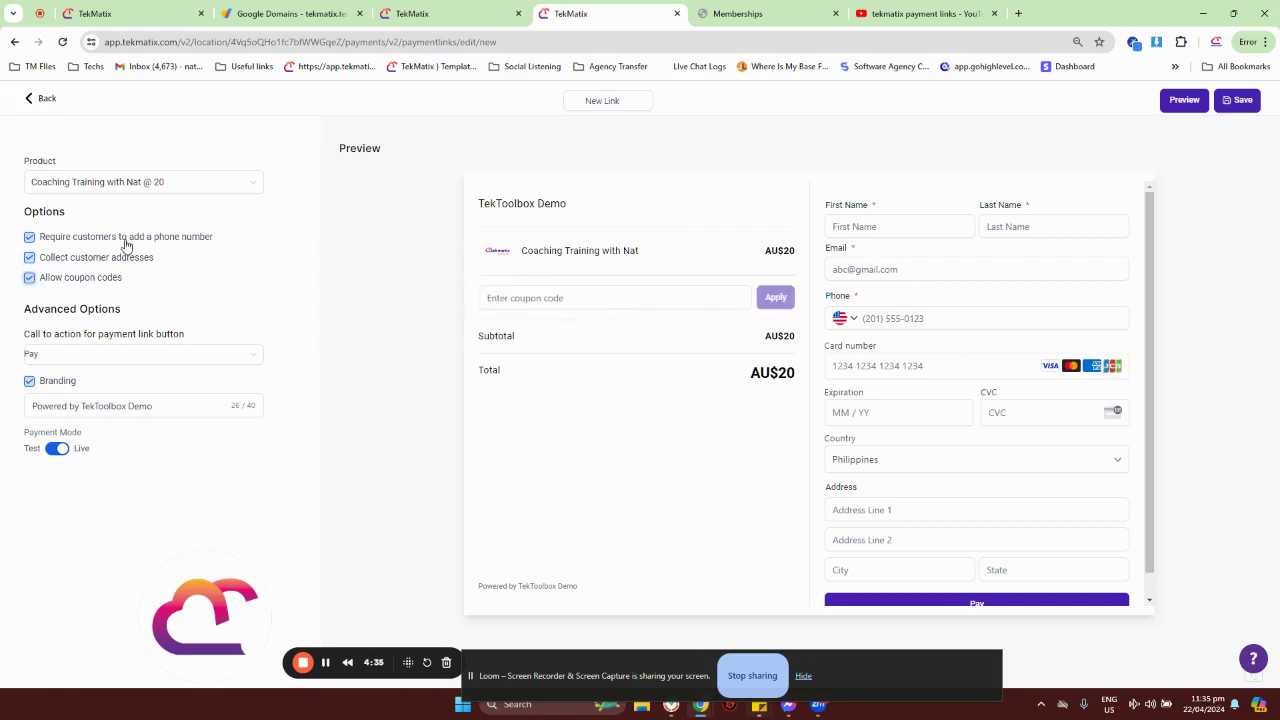
Step: Keep Pay as the call to action and switch the payment mode to Test
click(153, 352)
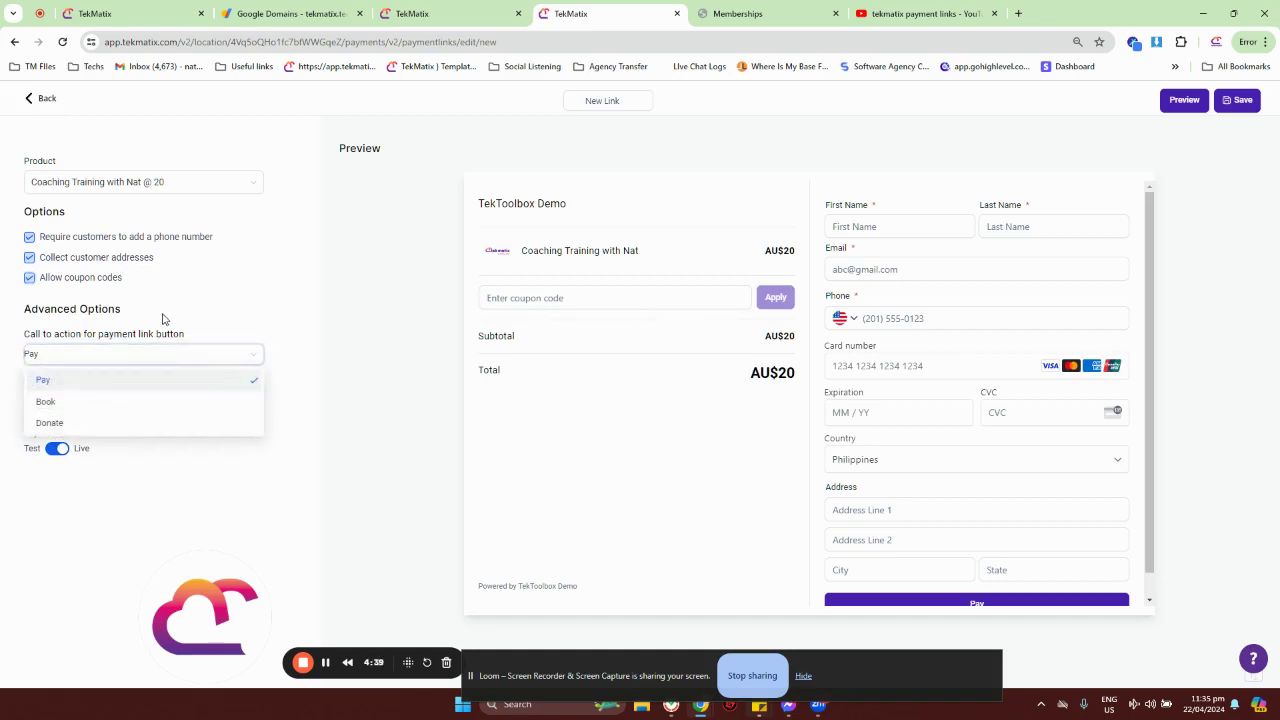
click(95, 379)
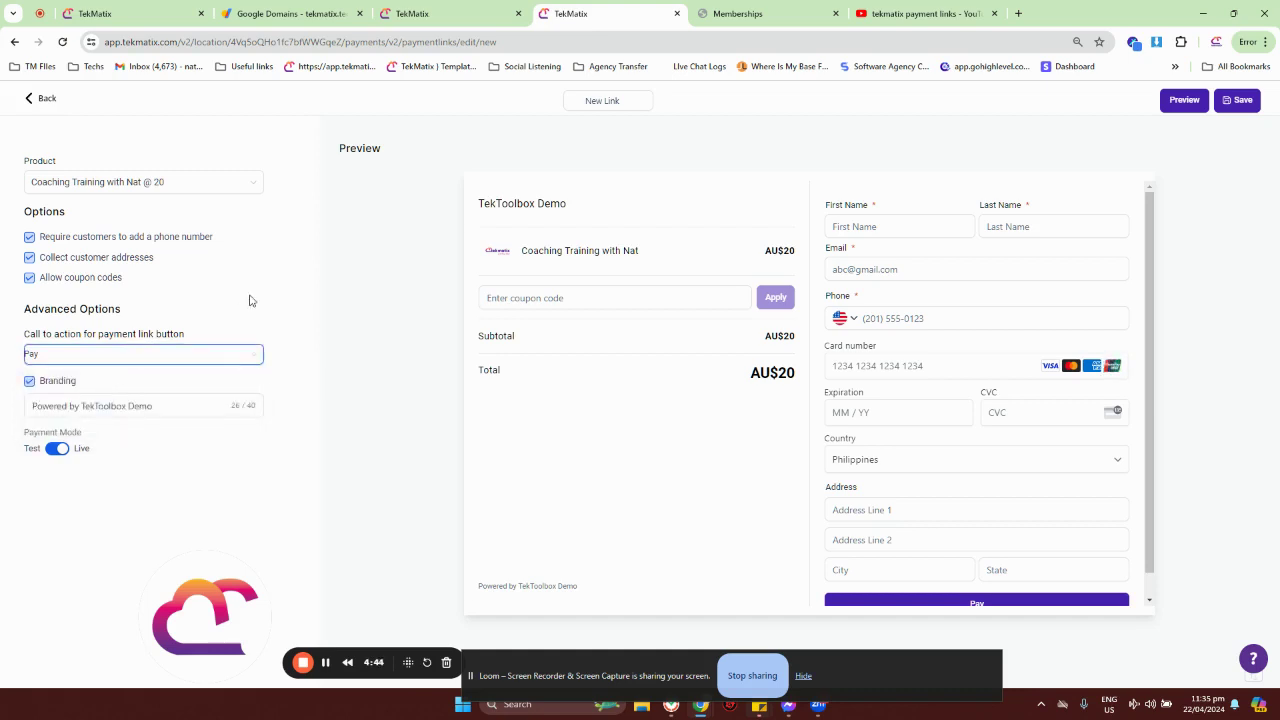
click(58, 452)
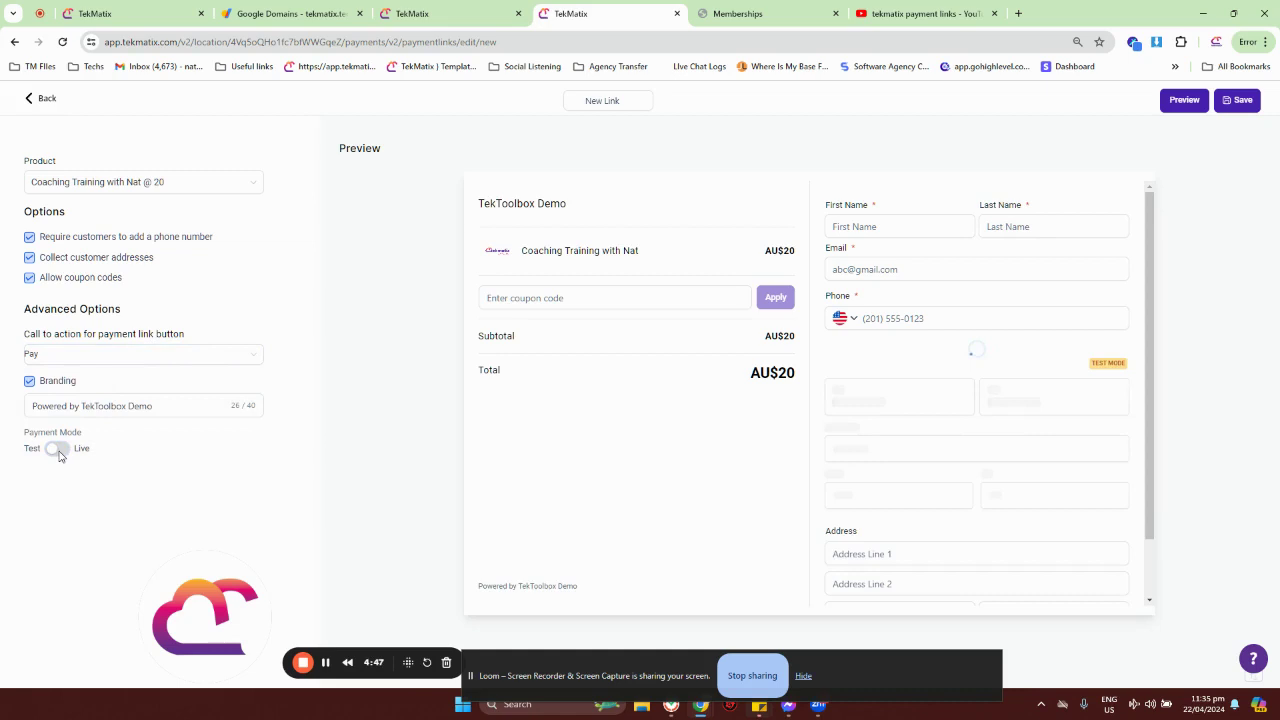
Step: Set the link back to Live, rename 'New Link' to 'ccaching with Nat' and save
click(58, 452)
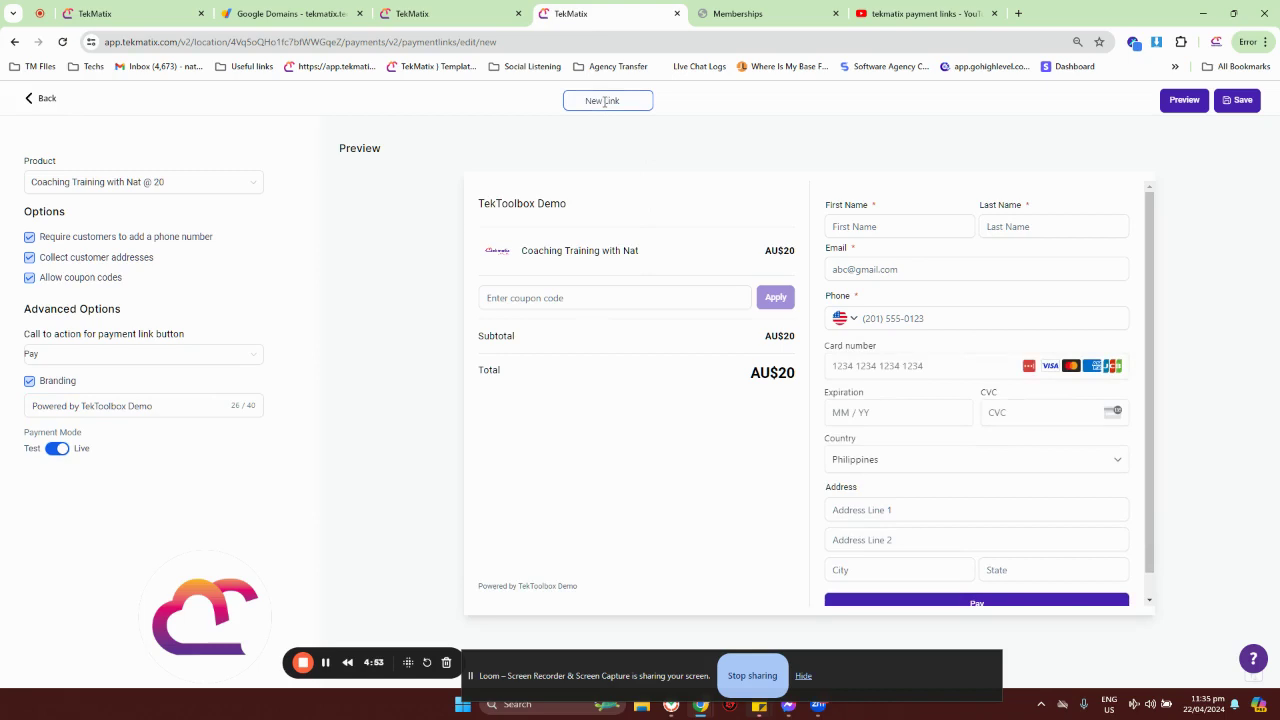
drag(619, 100, 586, 102)
key(BackSpace)
text(ccaching with Nat)
click(1236, 108)
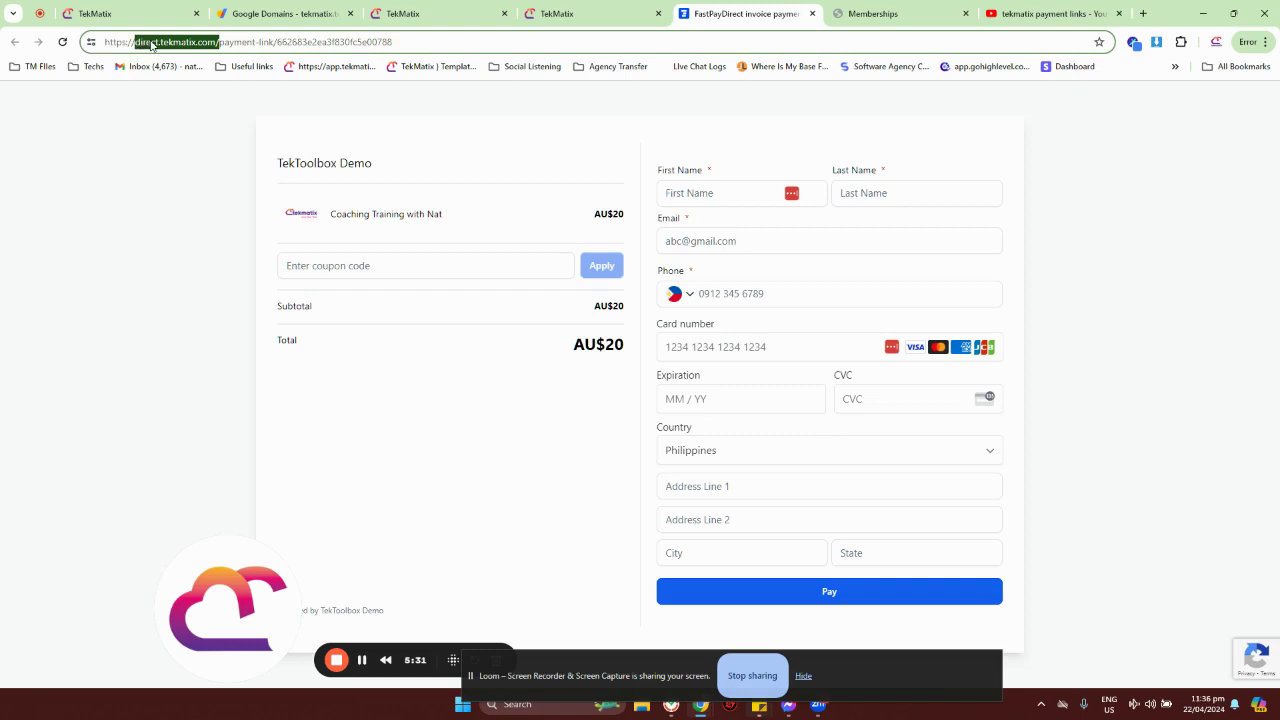
click(178, 147)
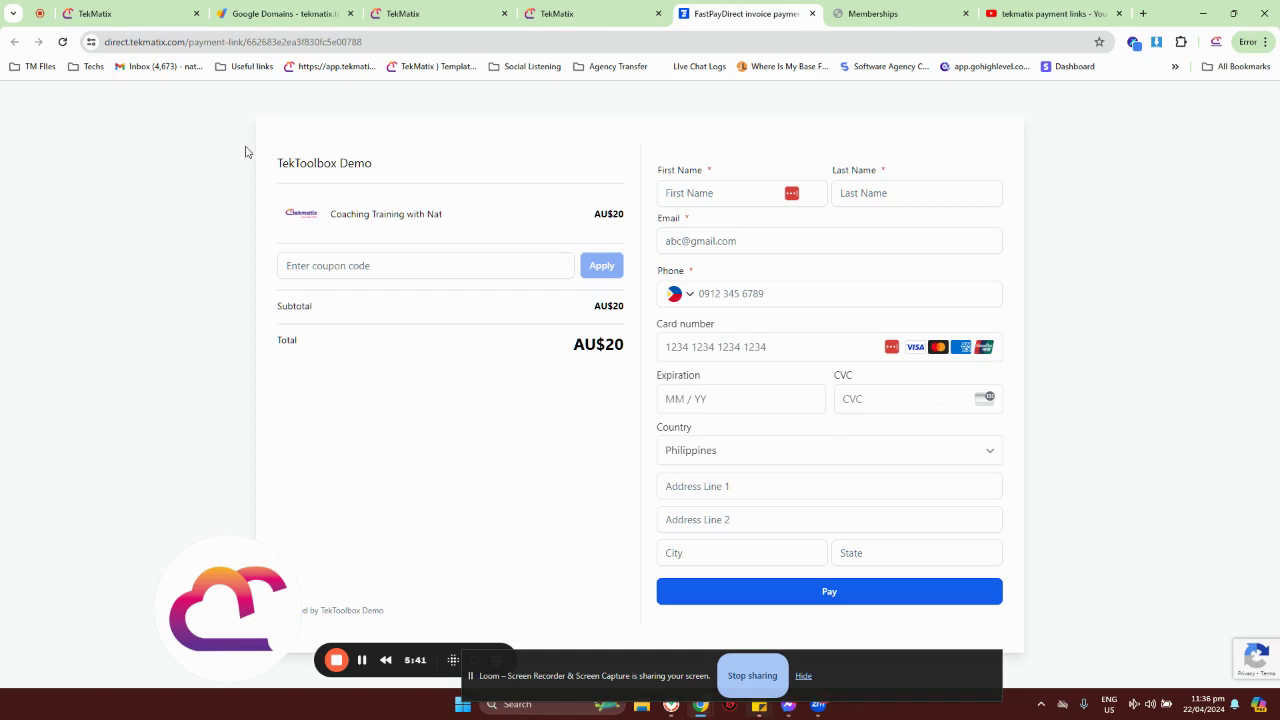
click(456, 270)
click(381, 42)
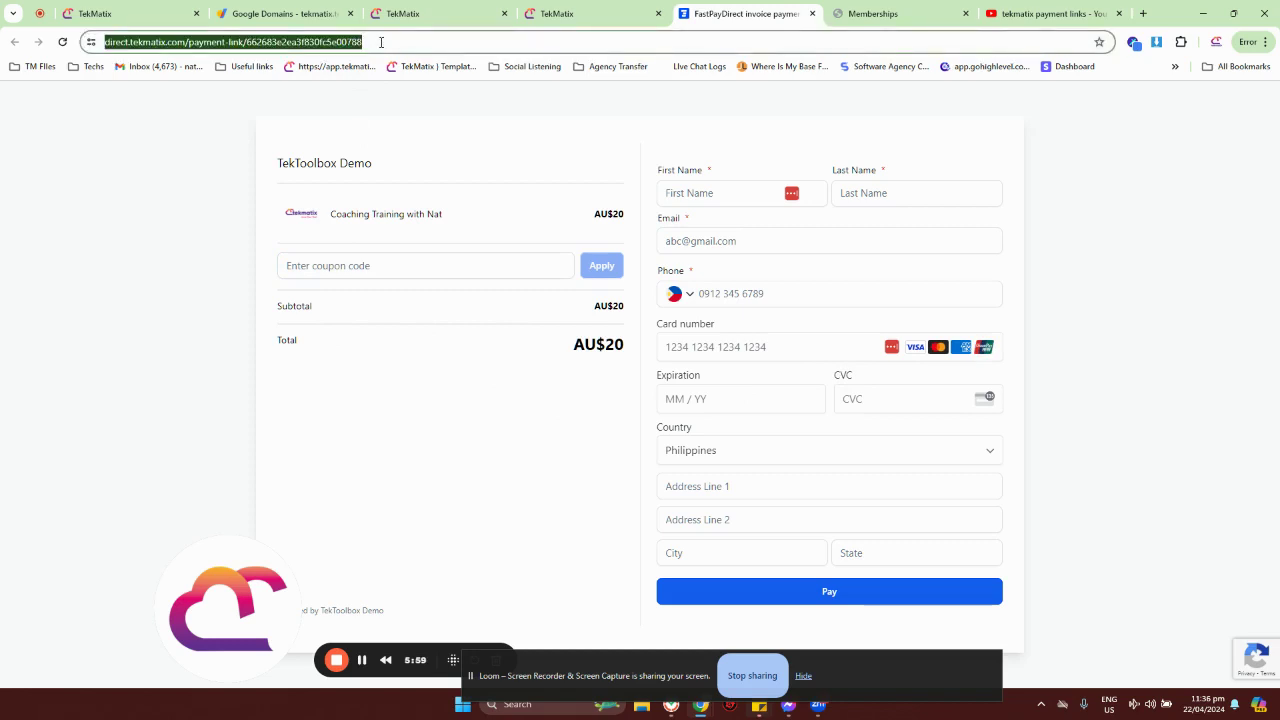
click(557, 13)
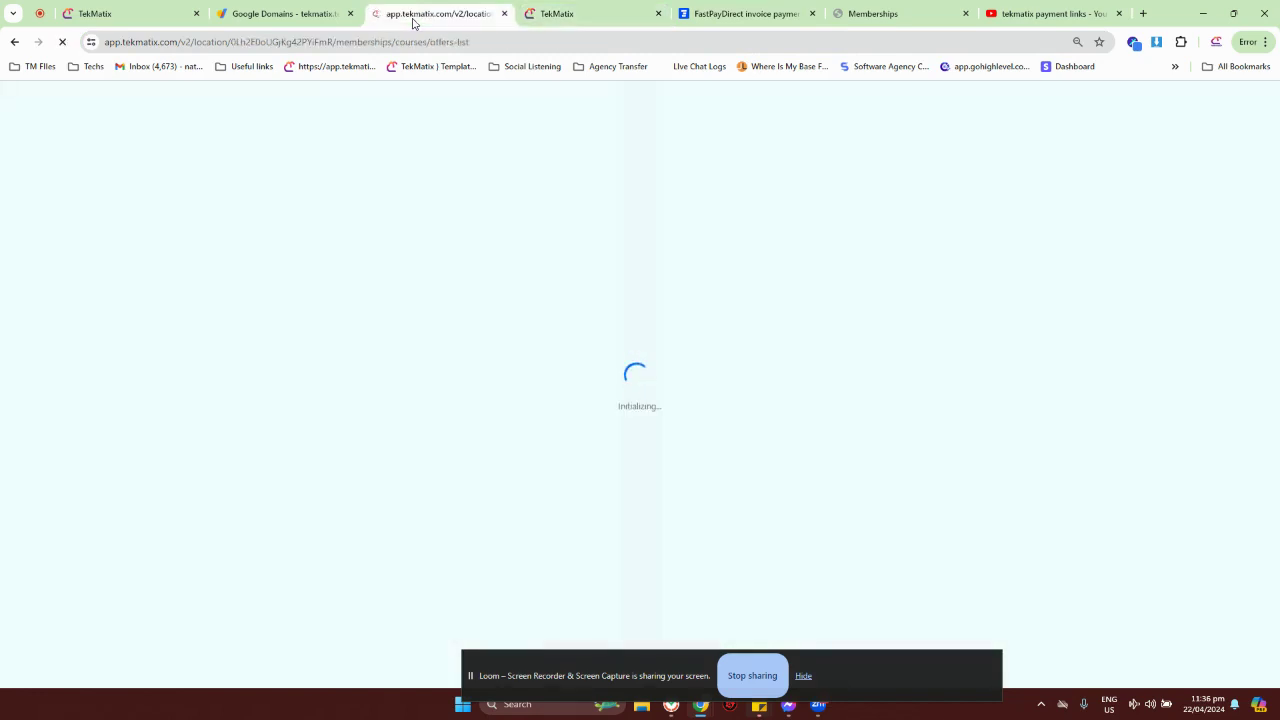
click(745, 13)
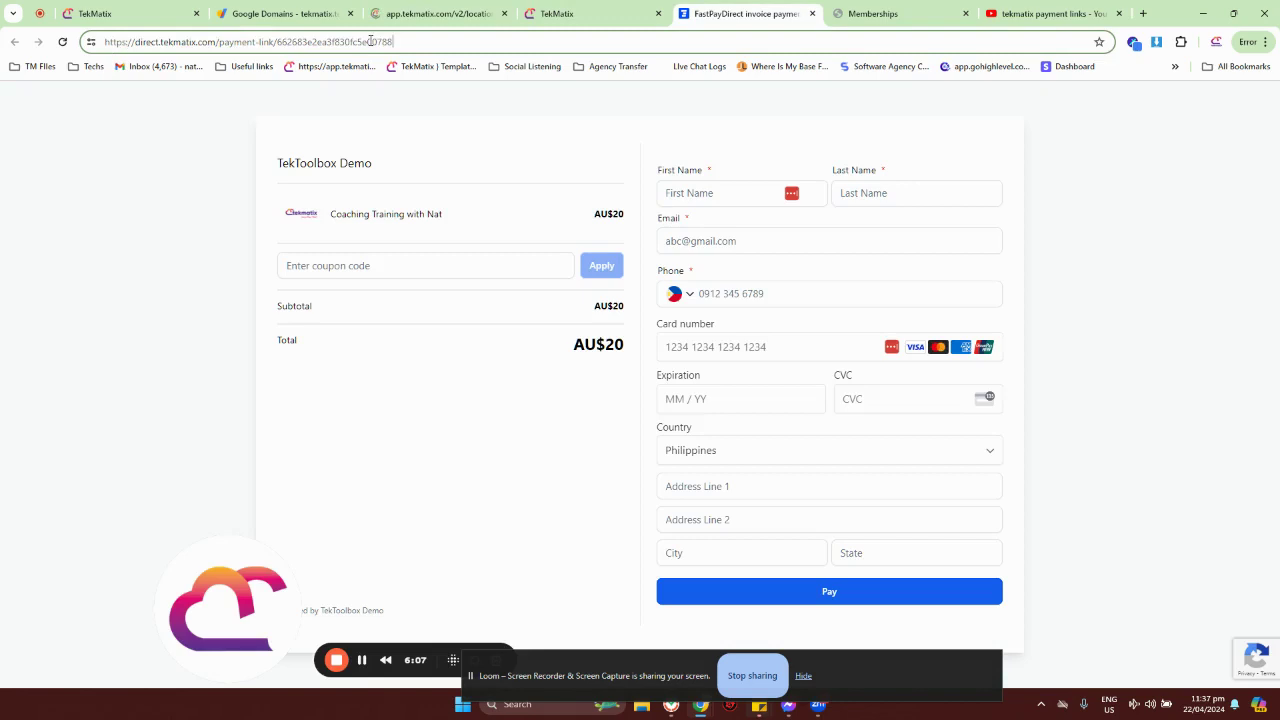
click(370, 41)
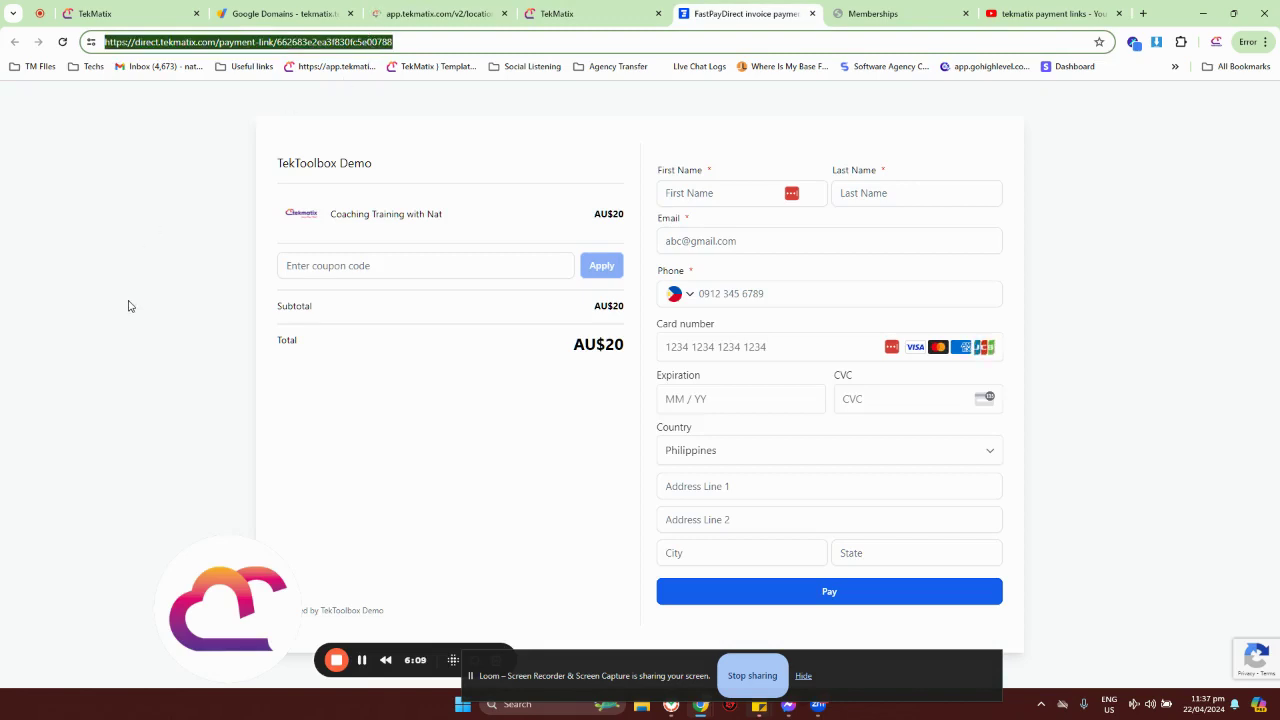